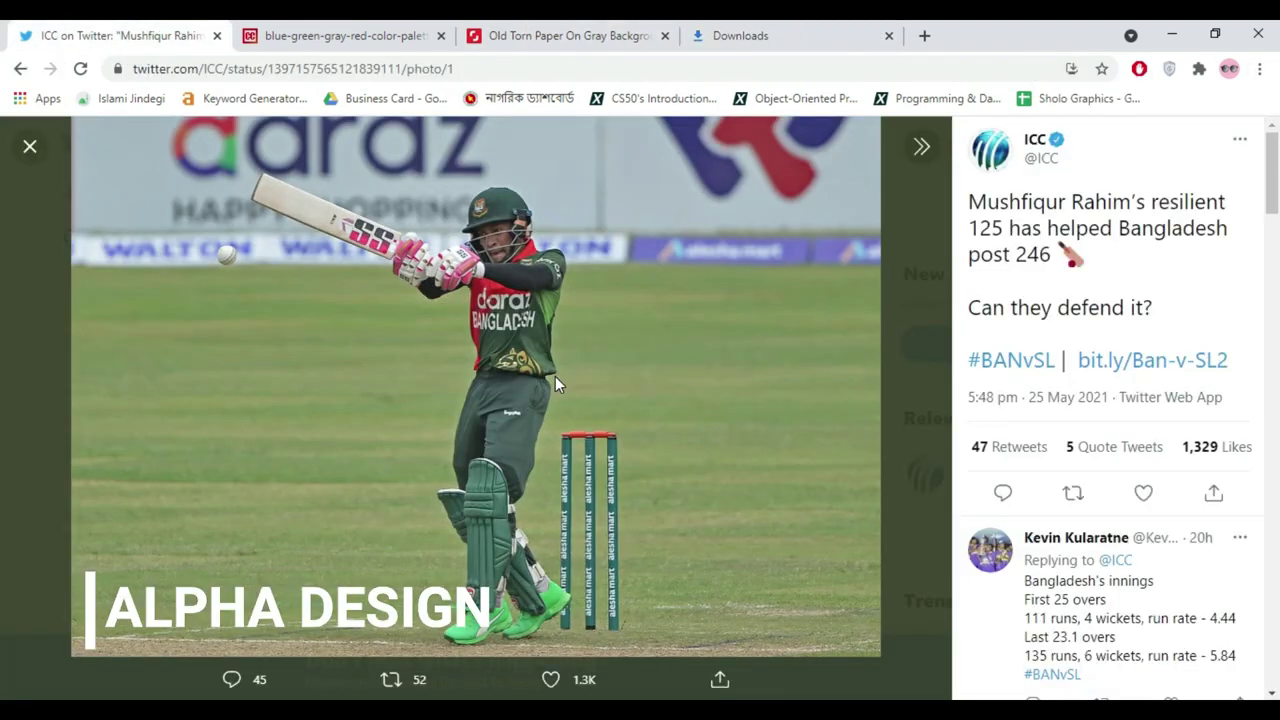
Open the downloaded batsman photo E2OzXOVXoAADdsT.jpg from Chrome's downloads in Photoshop.
click(750, 40)
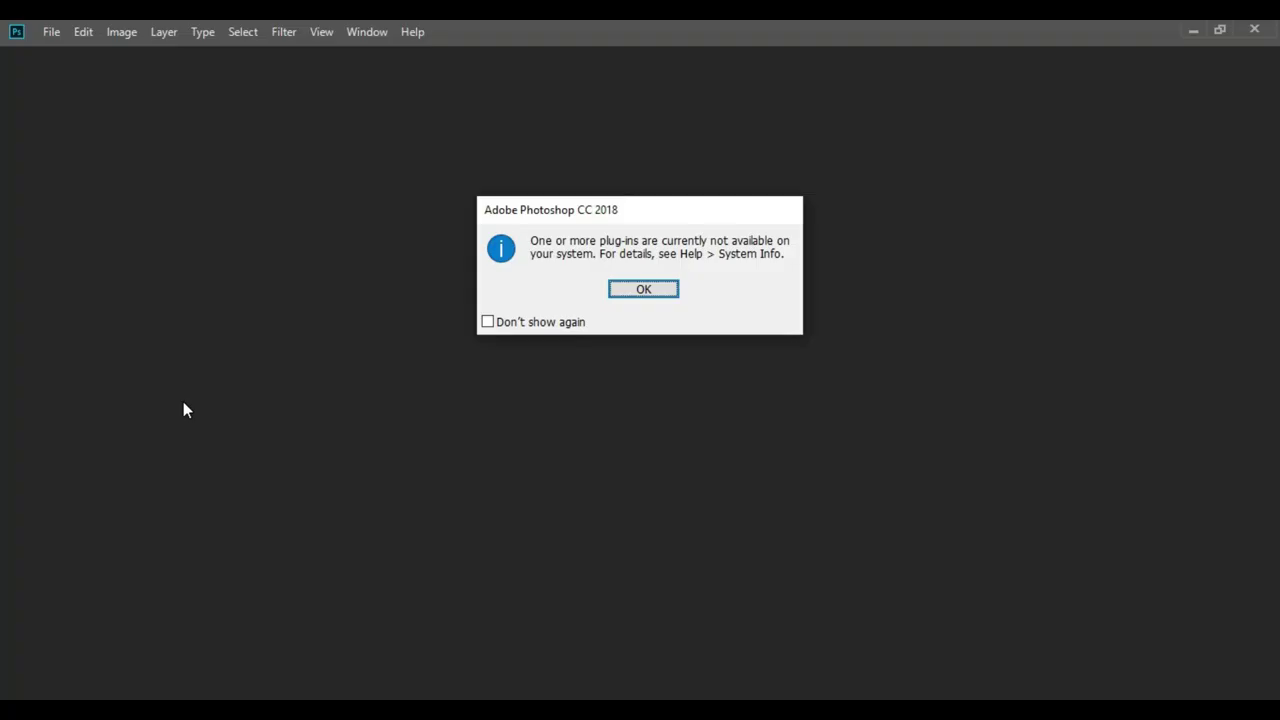
click(651, 292)
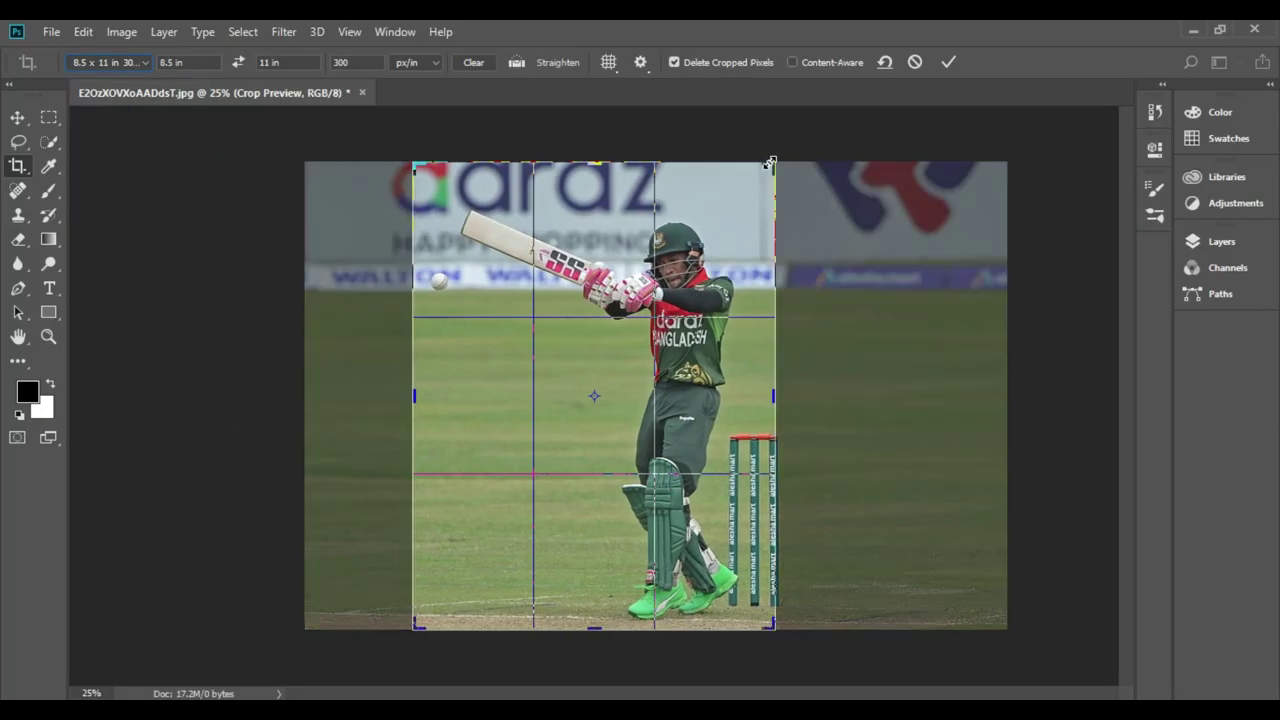
Crop the photo to an 8.5 x 11 in portrait page, extending past its top and bottom.
drag(770, 163, 786, 120)
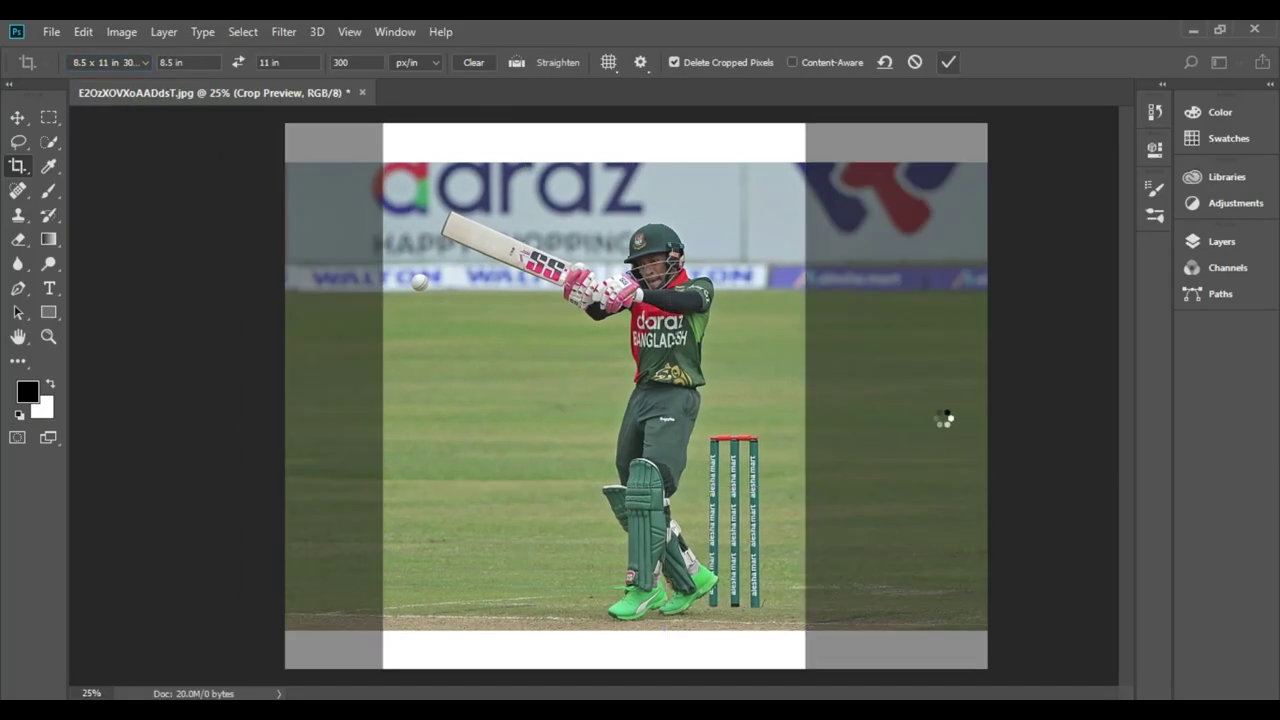
key(Return)
click(49, 141)
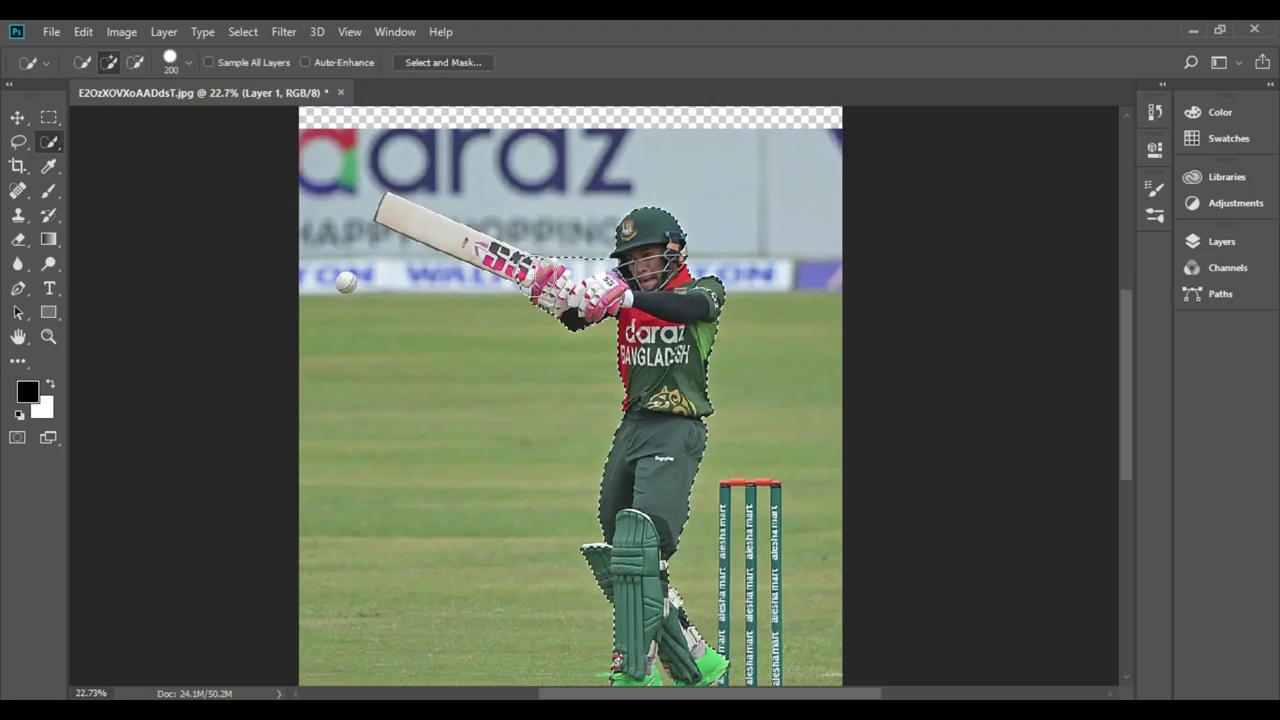
Select the batsman, bat and gloves with a smaller Quick Selection brush.
scroll(380, 230, up, 5)
scroll(414, 240, up, 2)
key(bracketleft)
key(bracketleft)
key(bracketleft)
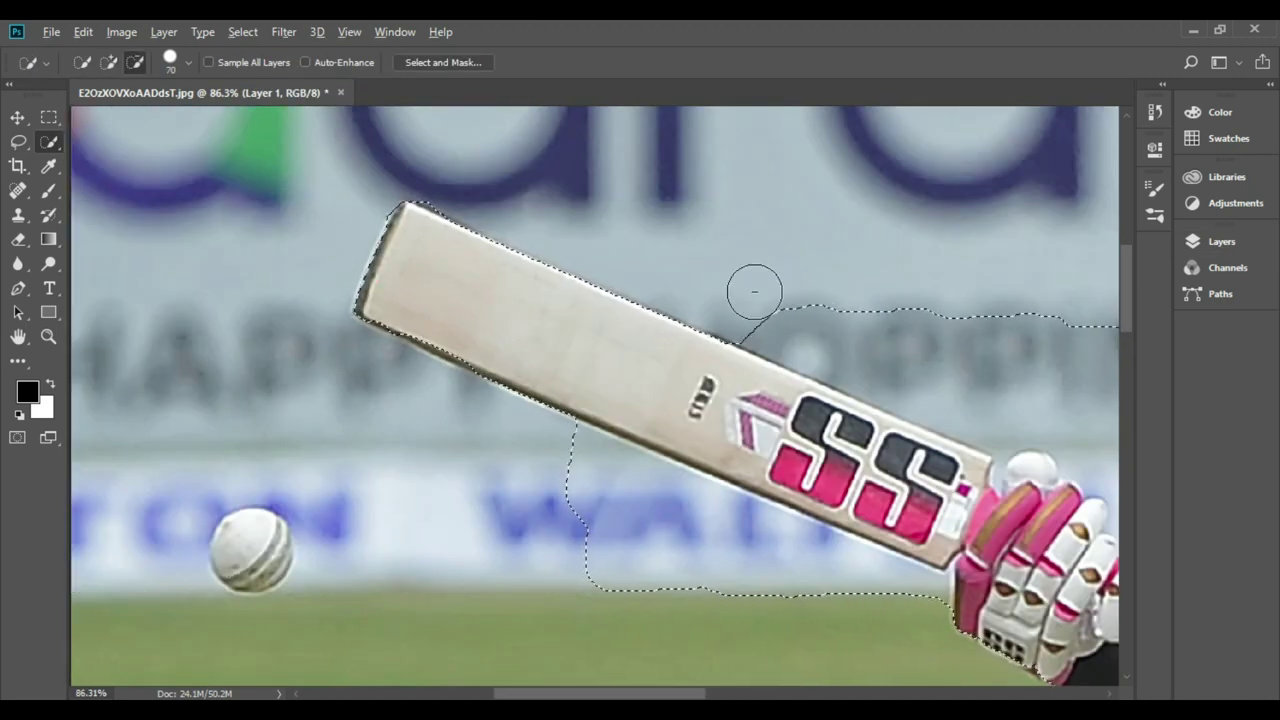
scroll(755, 291, right, 5)
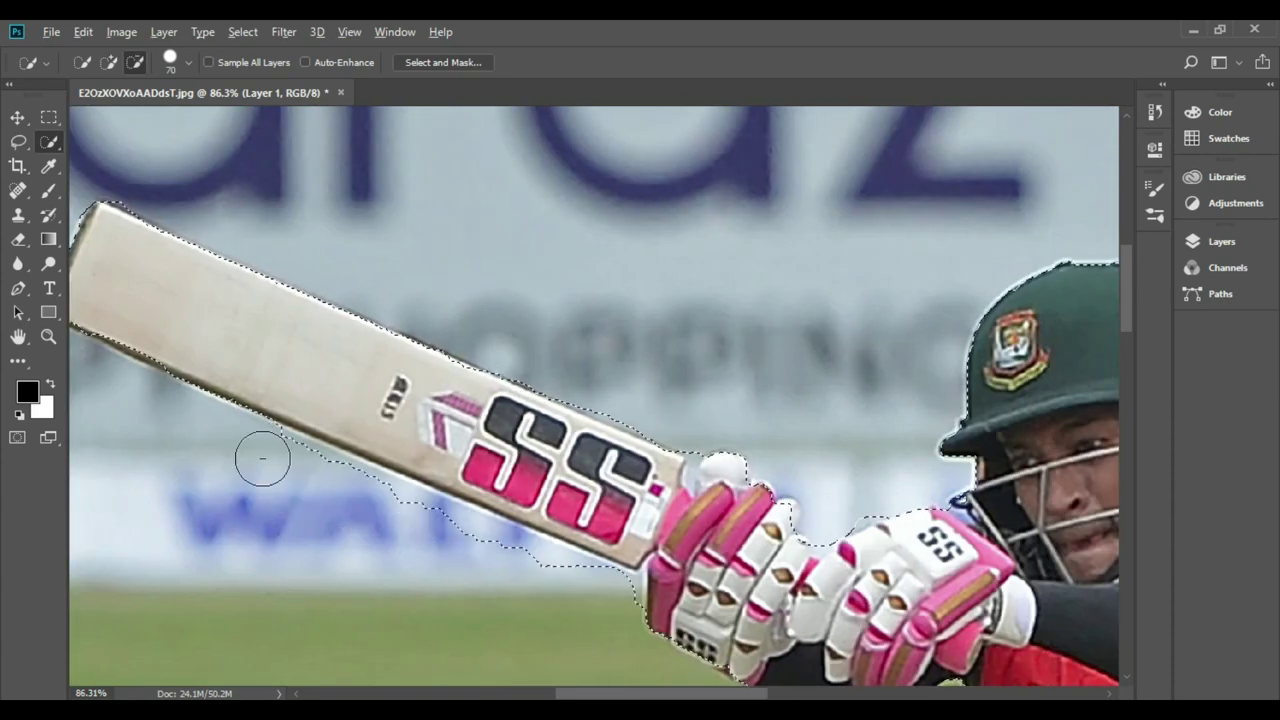
scroll(357, 309, left, 3)
scroll(426, 326, up, 4)
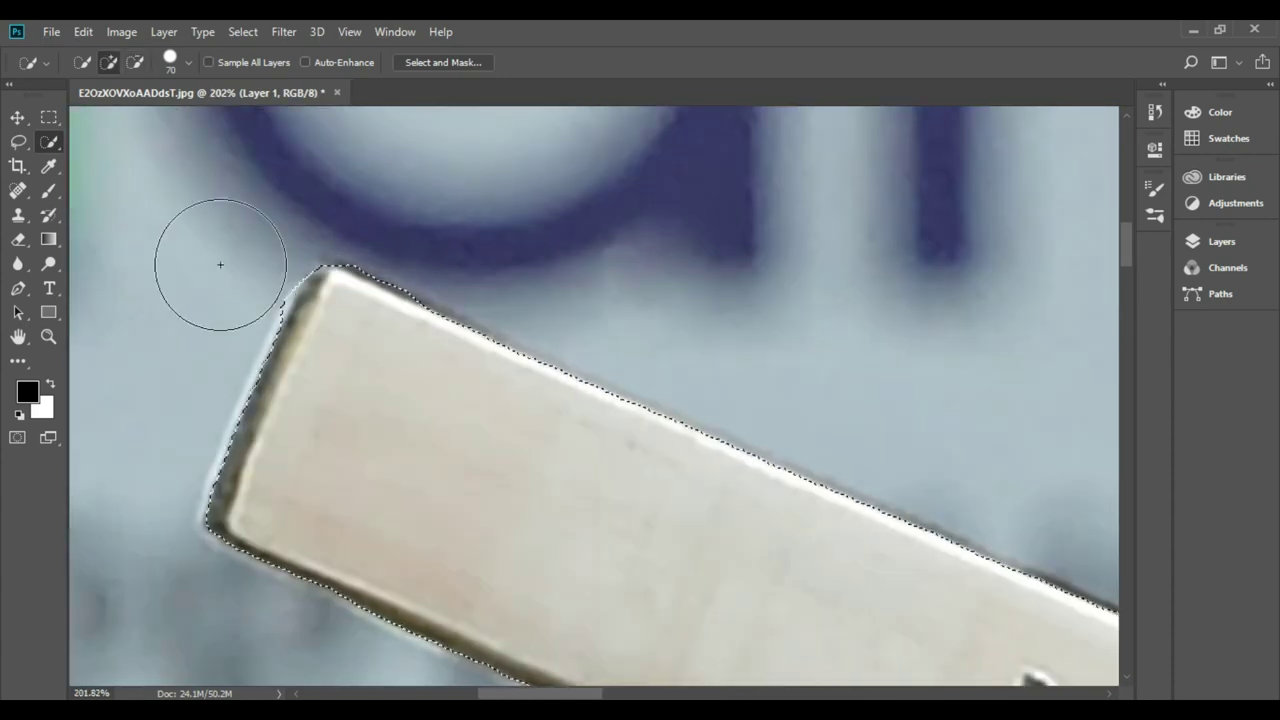
scroll(400, 390, right, 3)
scroll(537, 486, down, 2)
scroll(620, 579, up, 1)
scroll(725, 615, down, 3)
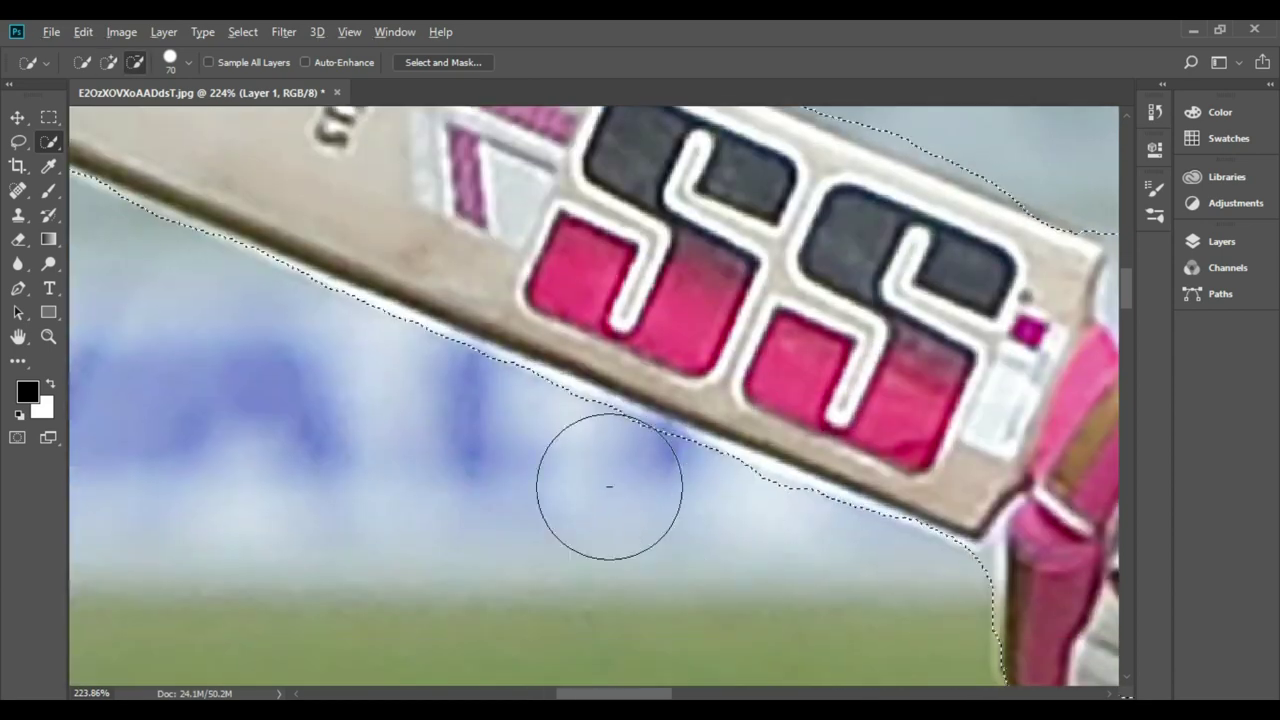
scroll(766, 557, down, 2)
scroll(663, 494, down, 2)
scroll(364, 216, down, 2)
scroll(450, 280, up, 3)
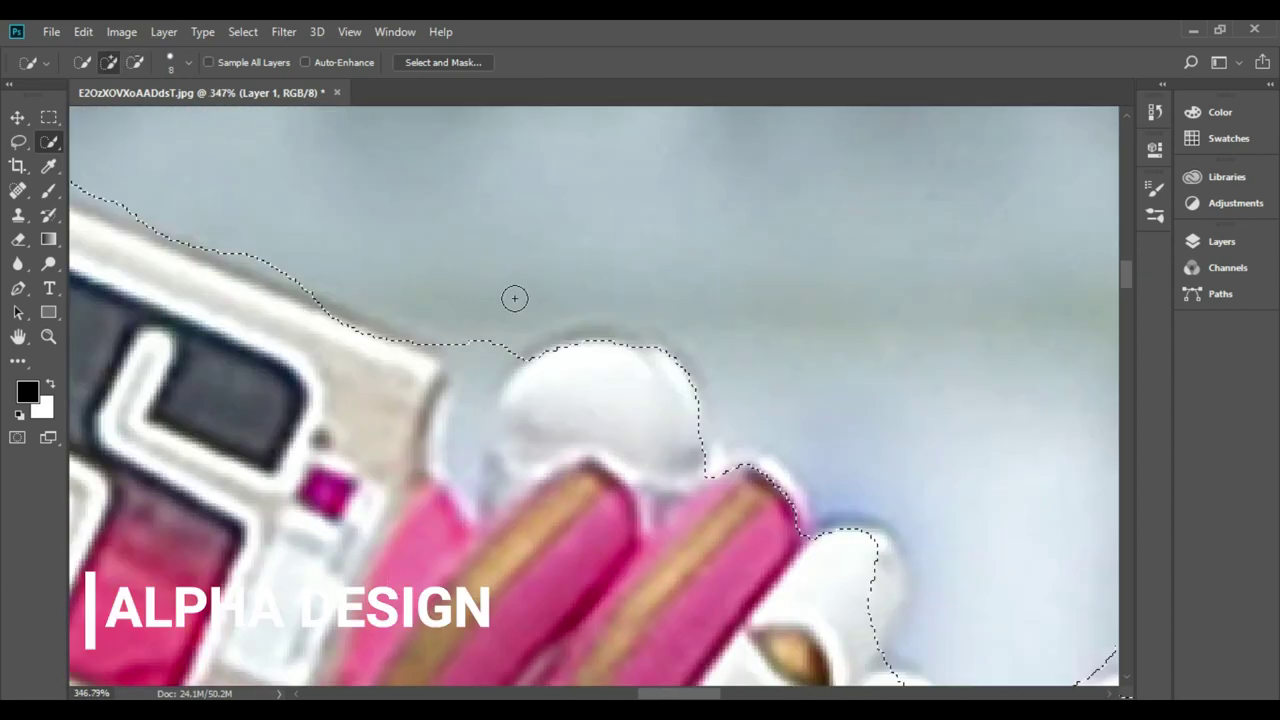
scroll(600, 400, down, 2)
scroll(735, 310, down, 2)
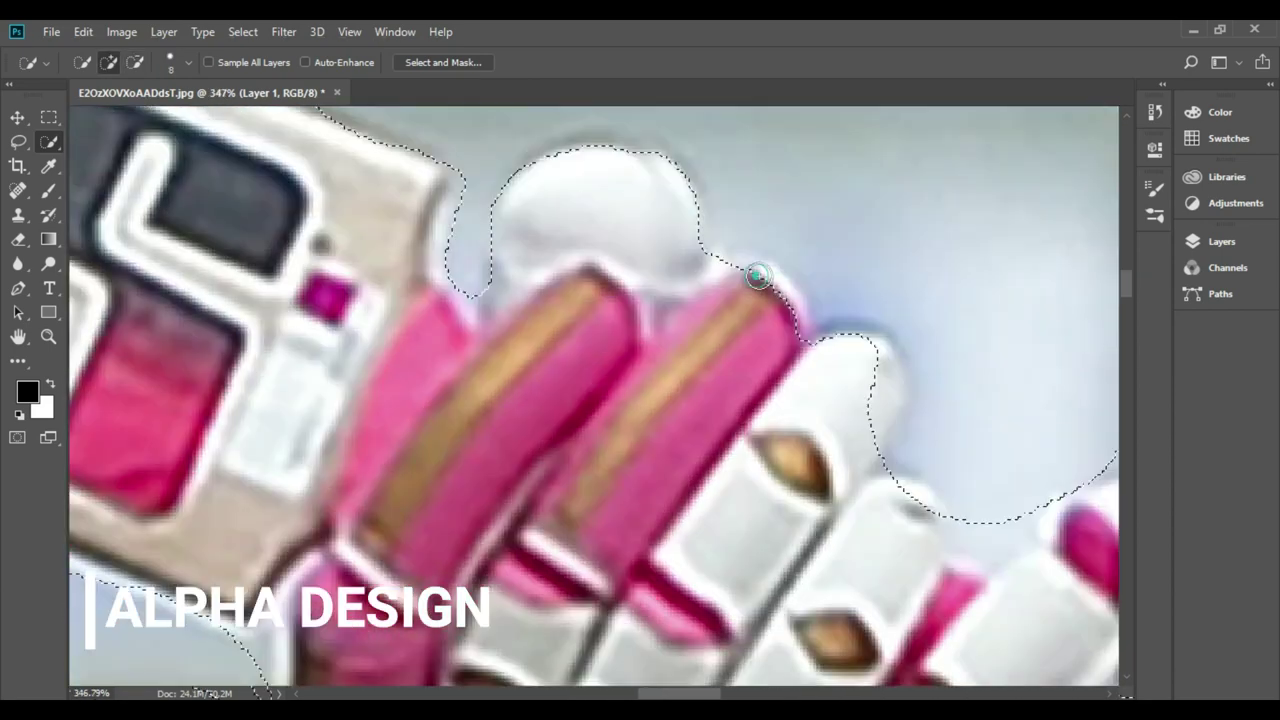
scroll(560, 366, right, 3)
scroll(551, 360, down, 1)
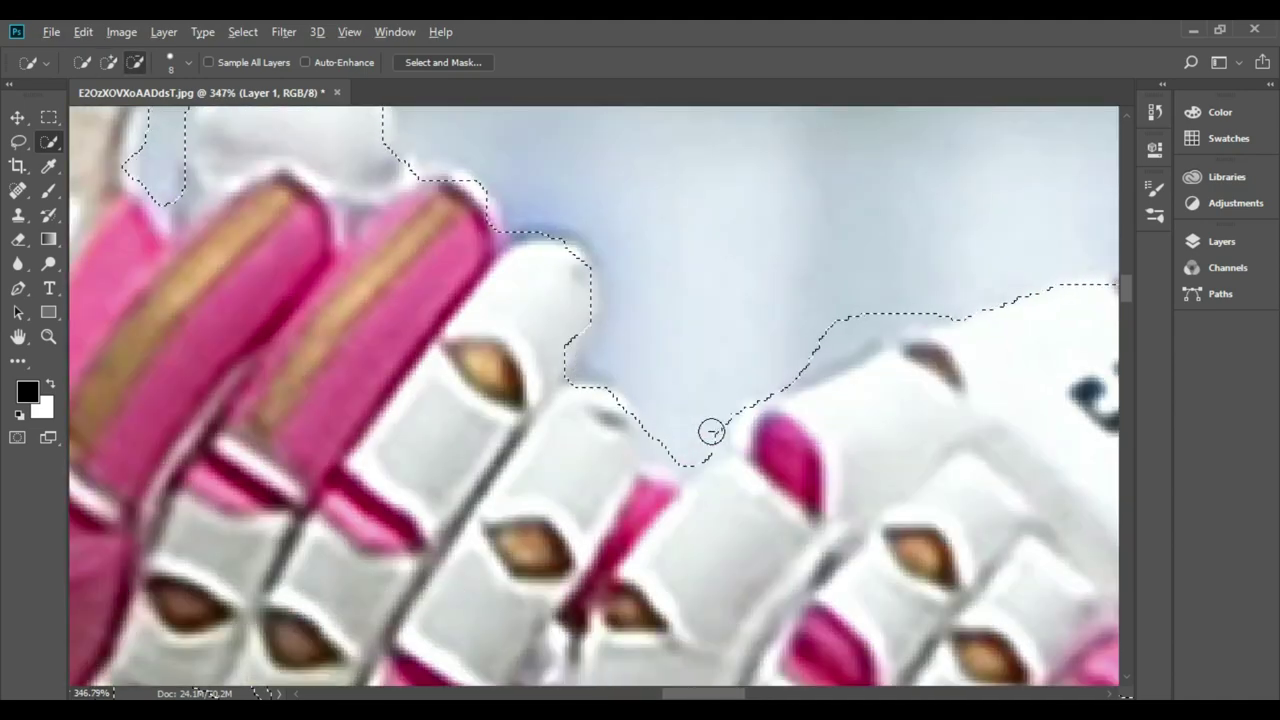
scroll(711, 432, down, 3)
scroll(543, 366, up, 3)
scroll(519, 332, up, 1)
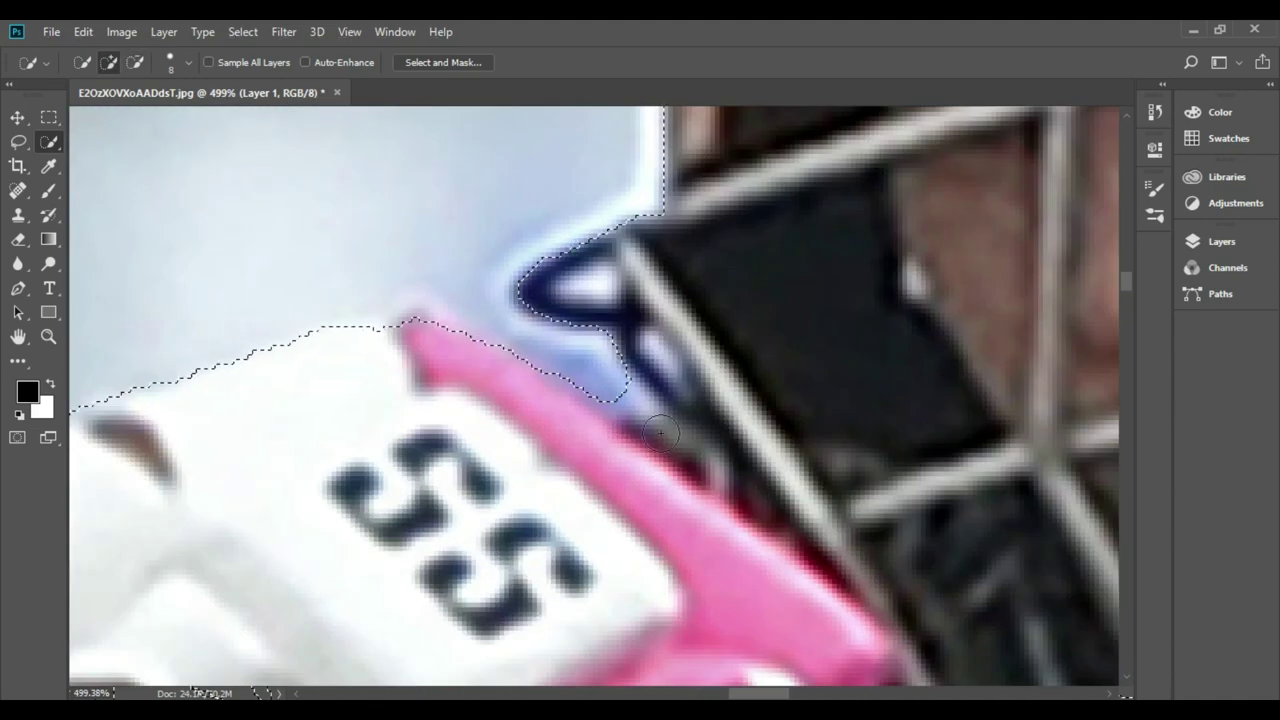
scroll(660, 432, down, 5)
scroll(600, 400, up, 3)
scroll(560, 400, down, 5)
scroll(534, 395, down, 5)
Extend the selection over the trousers and shoes, resizing the brush as needed.
key(bracketright)
key(bracketright)
key(bracketright)
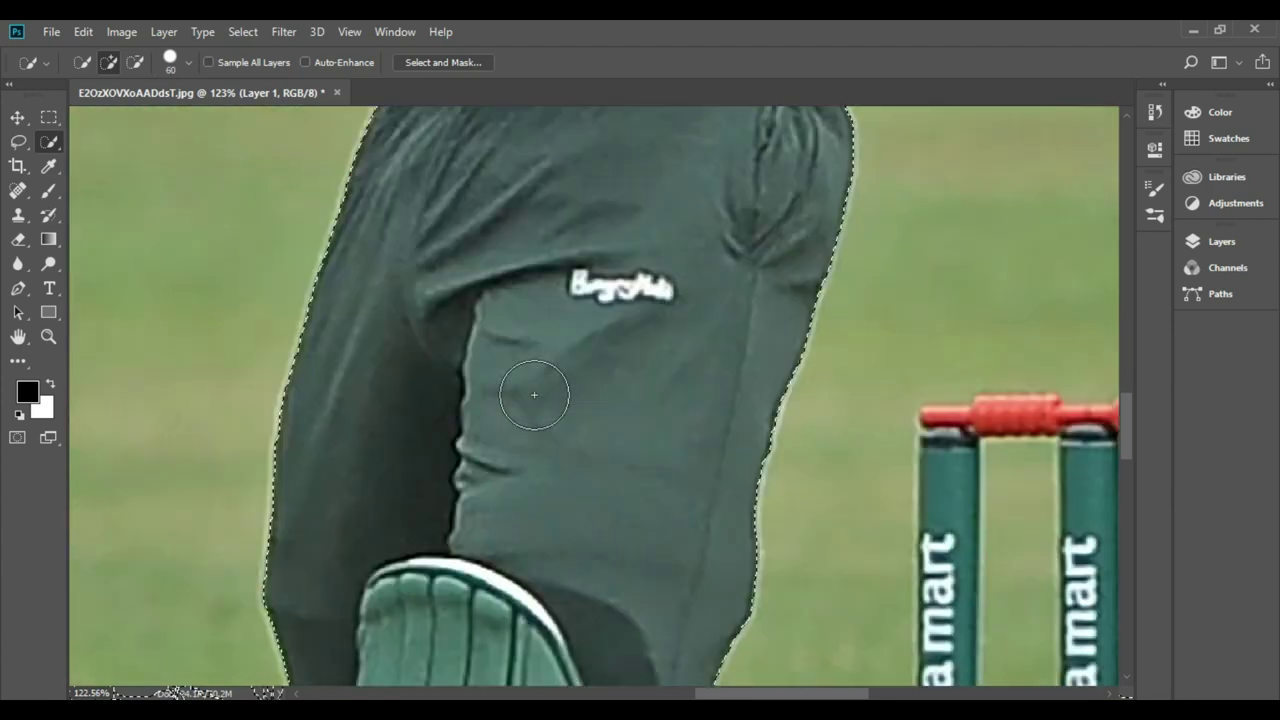
scroll(534, 395, down, 5)
scroll(437, 353, up, 3)
key(bracketleft)
key(bracketleft)
key(bracketleft)
scroll(278, 329, up, 2)
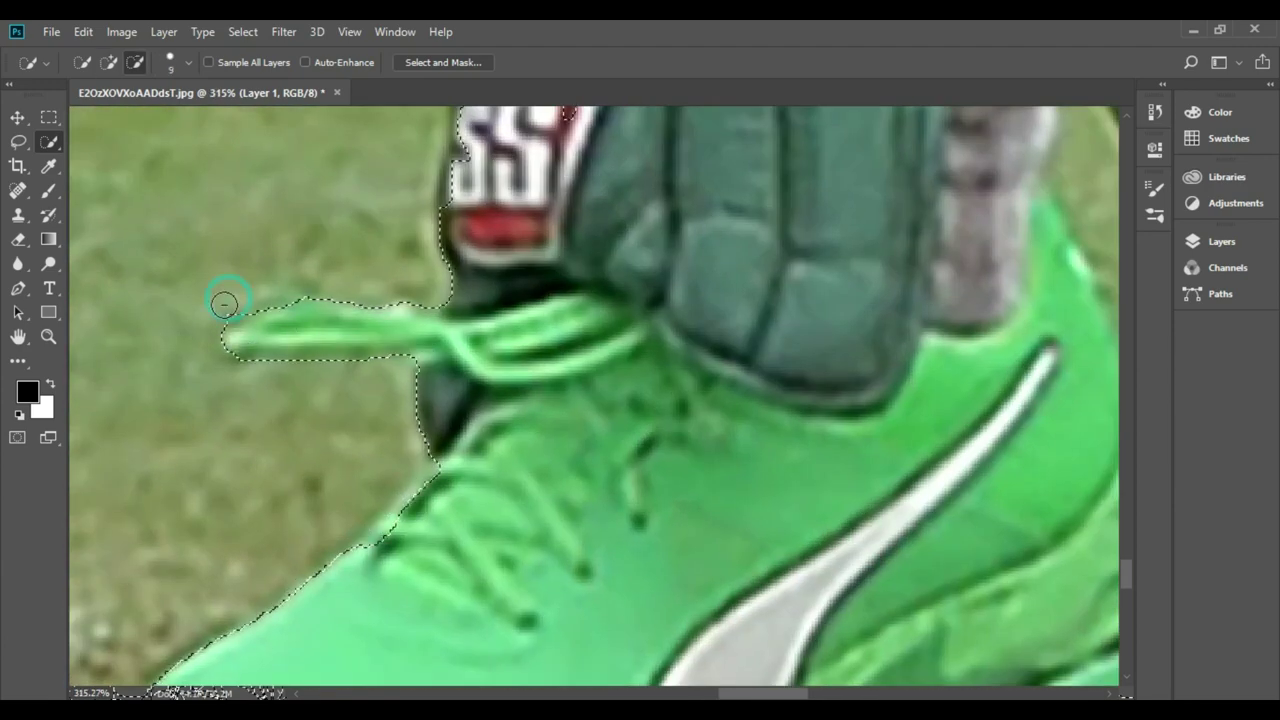
scroll(224, 304, up, 2)
scroll(737, 571, down, 3)
scroll(228, 601, down, 1)
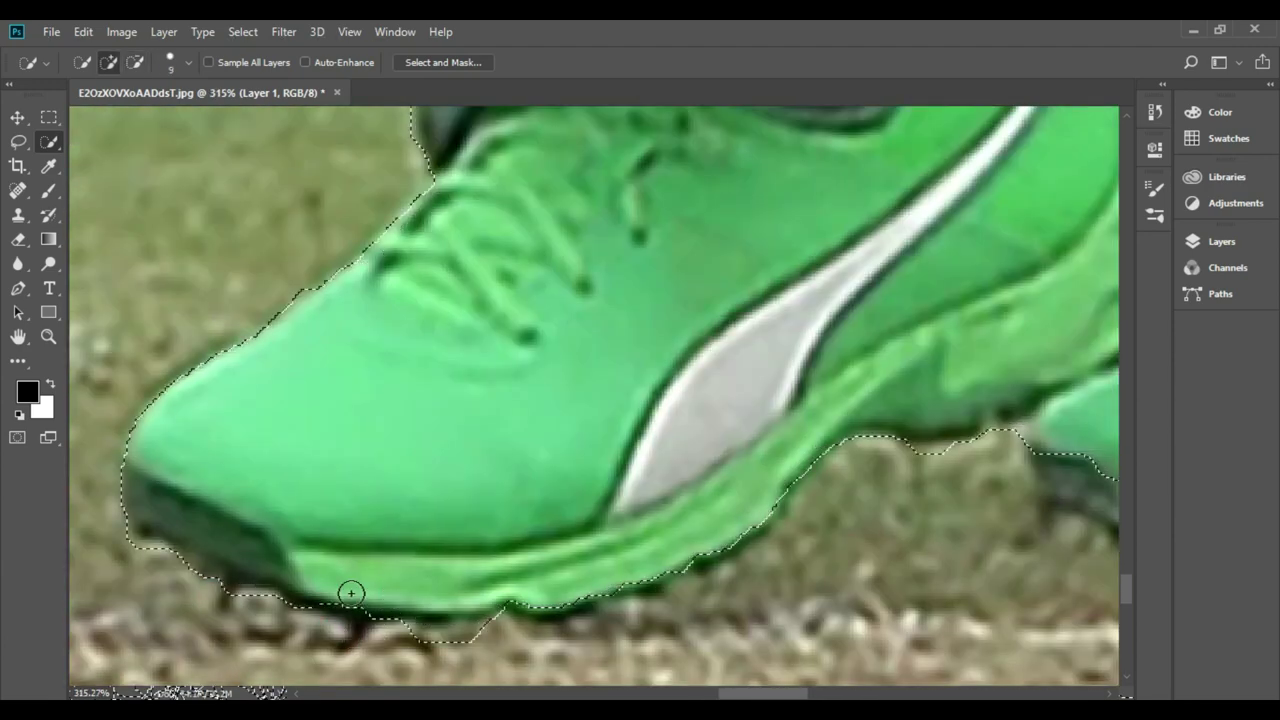
scroll(351, 593, up, 2)
scroll(436, 518, down, 2)
scroll(366, 494, down, 1)
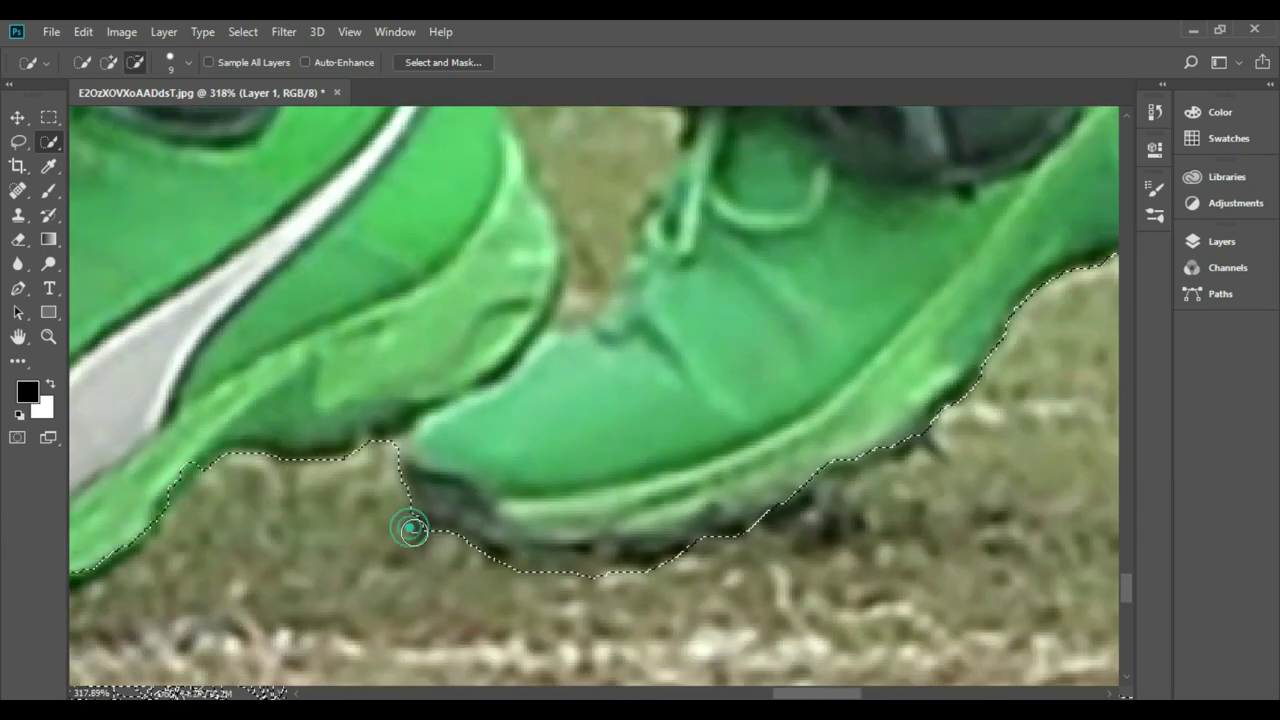
scroll(408, 528, up, 3)
scroll(640, 534, down, 1)
scroll(535, 380, up, 3)
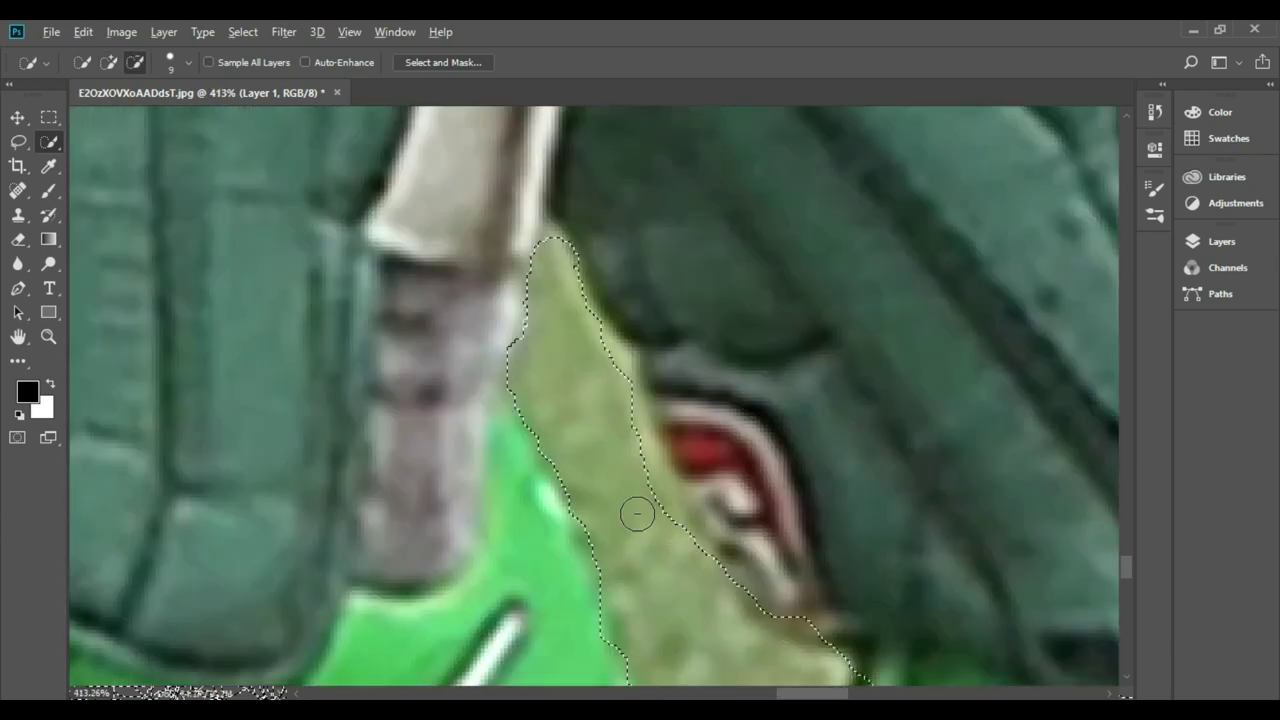
scroll(736, 455, down, 3)
scroll(814, 530, down, 2)
scroll(600, 350, up, 5)
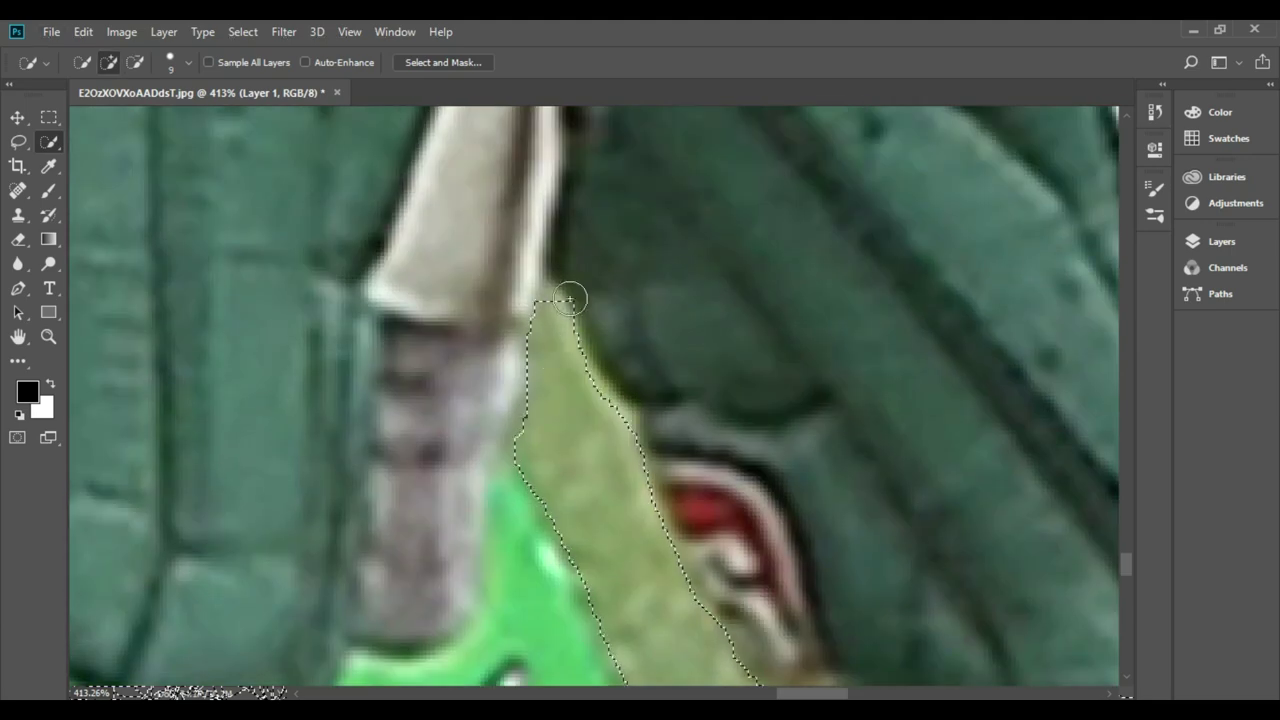
scroll(649, 337, down, 5)
scroll(400, 350, down, 3)
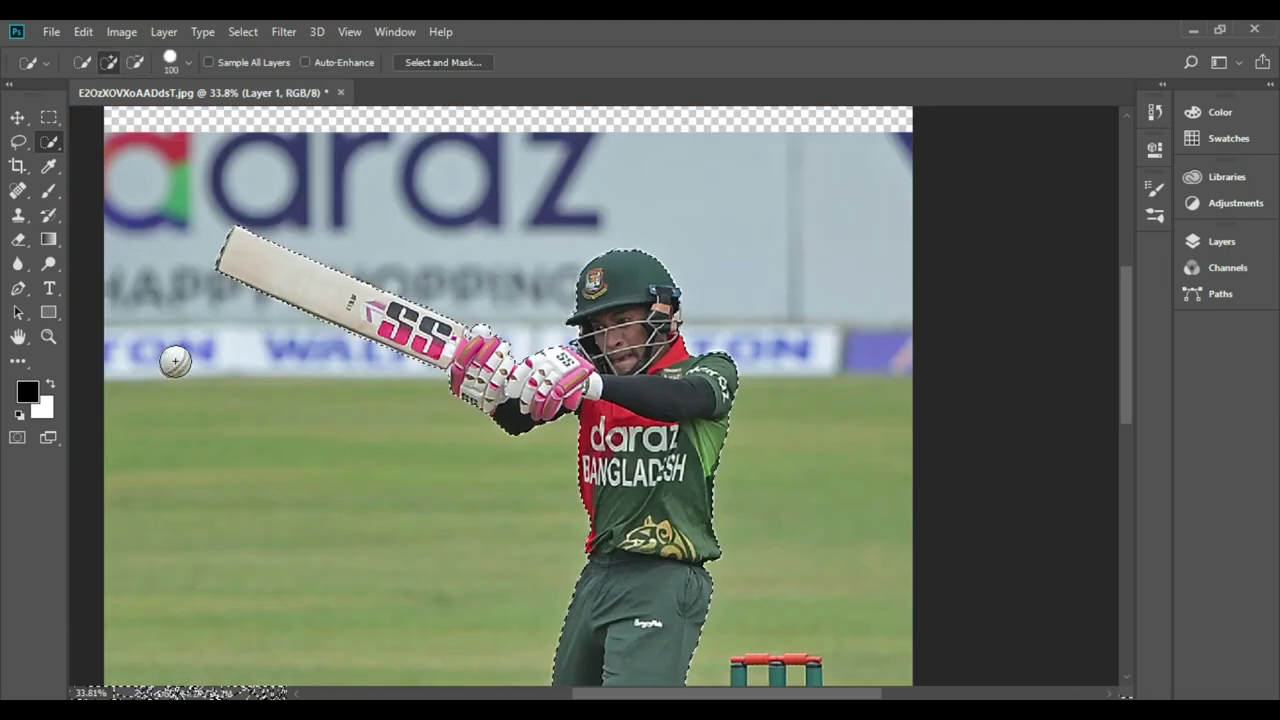
scroll(181, 363, up, 5)
Add the ball to the selection and open Select and Mask.
click(181, 363)
scroll(179, 348, up, 2)
scroll(414, 334, down, 2)
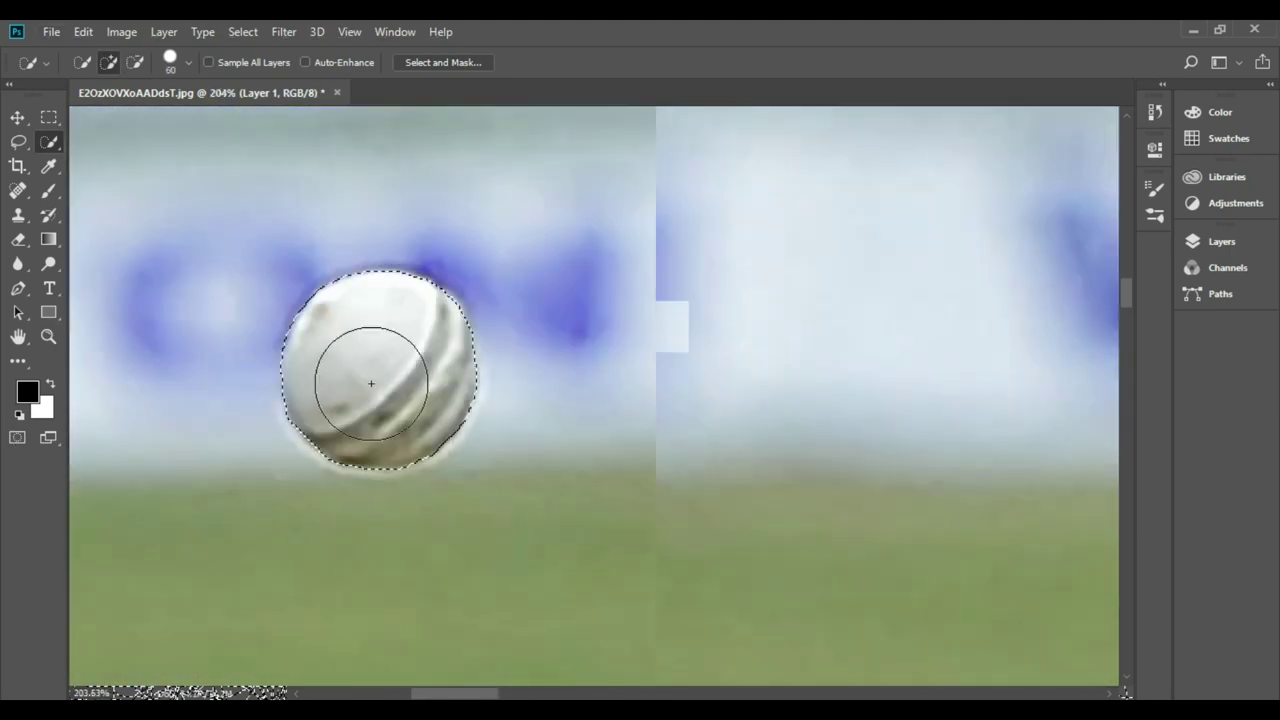
scroll(371, 371, down, 4)
click(457, 60)
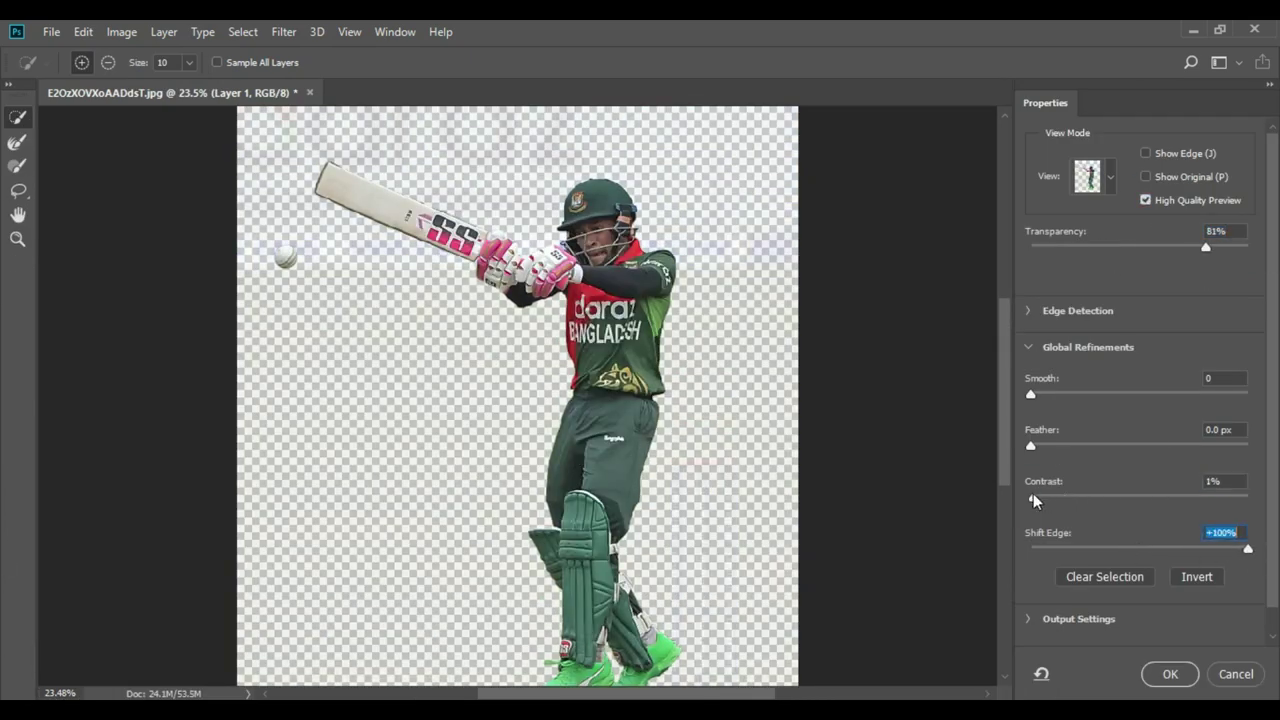
Output the refined selection to a new layer with layer mask.
scroll(1035, 500, down, 1)
click(1030, 591)
click(1150, 586)
click(1110, 634)
click(1169, 674)
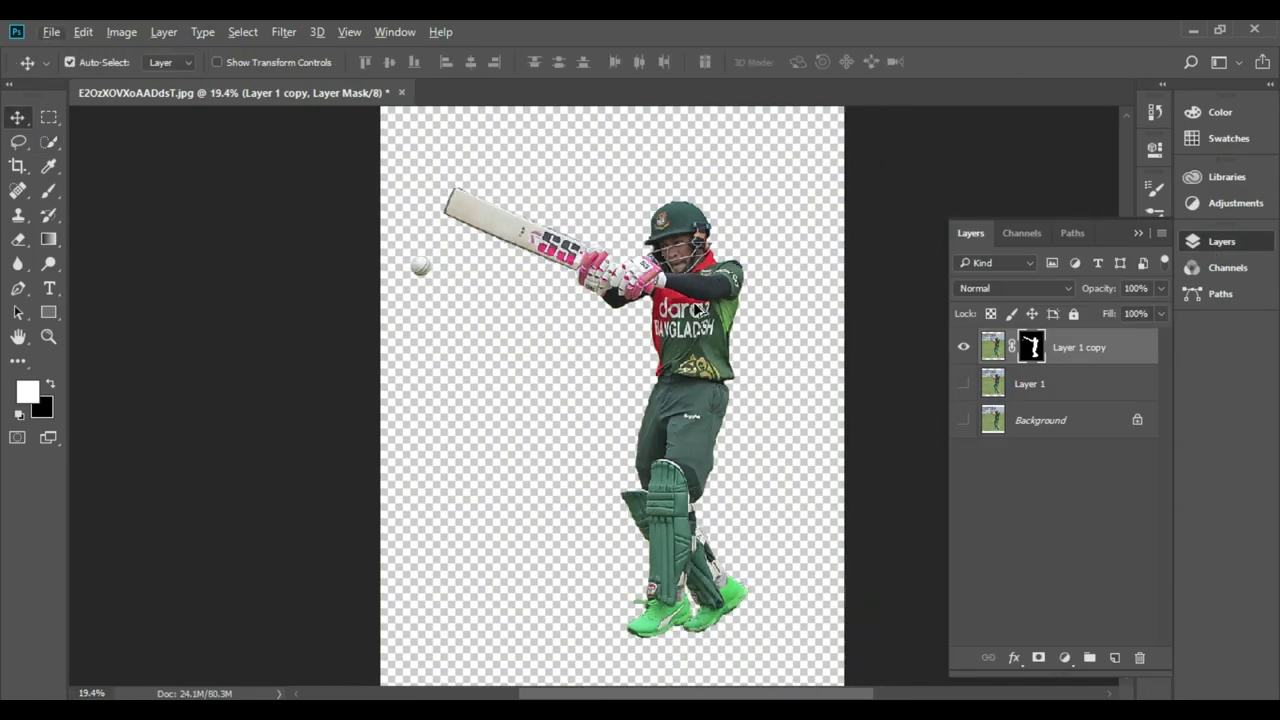
Move the batsman lower, tilt him about 6.5° and scale him to about 92%.
drag(714, 336, 698, 409)
drag(830, 640, 789, 655)
drag(716, 410, 689, 400)
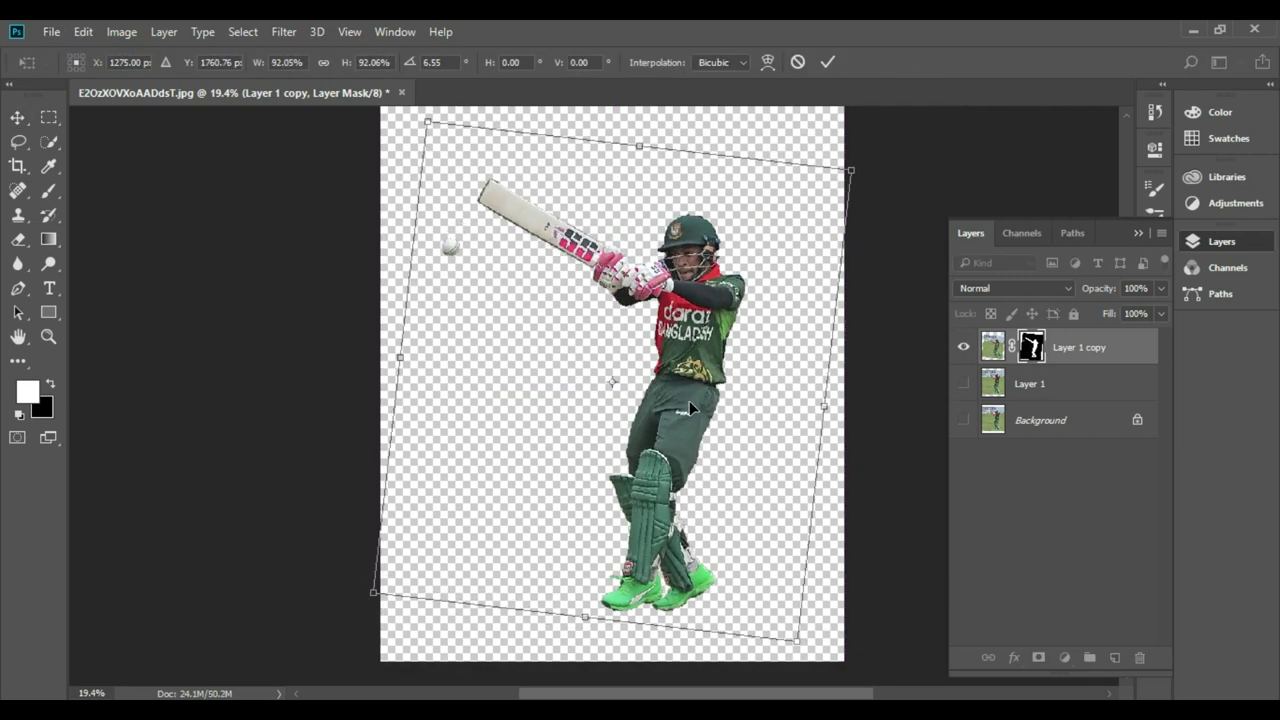
drag(845, 196, 851, 200)
key(Return)
key(alt+Tab)
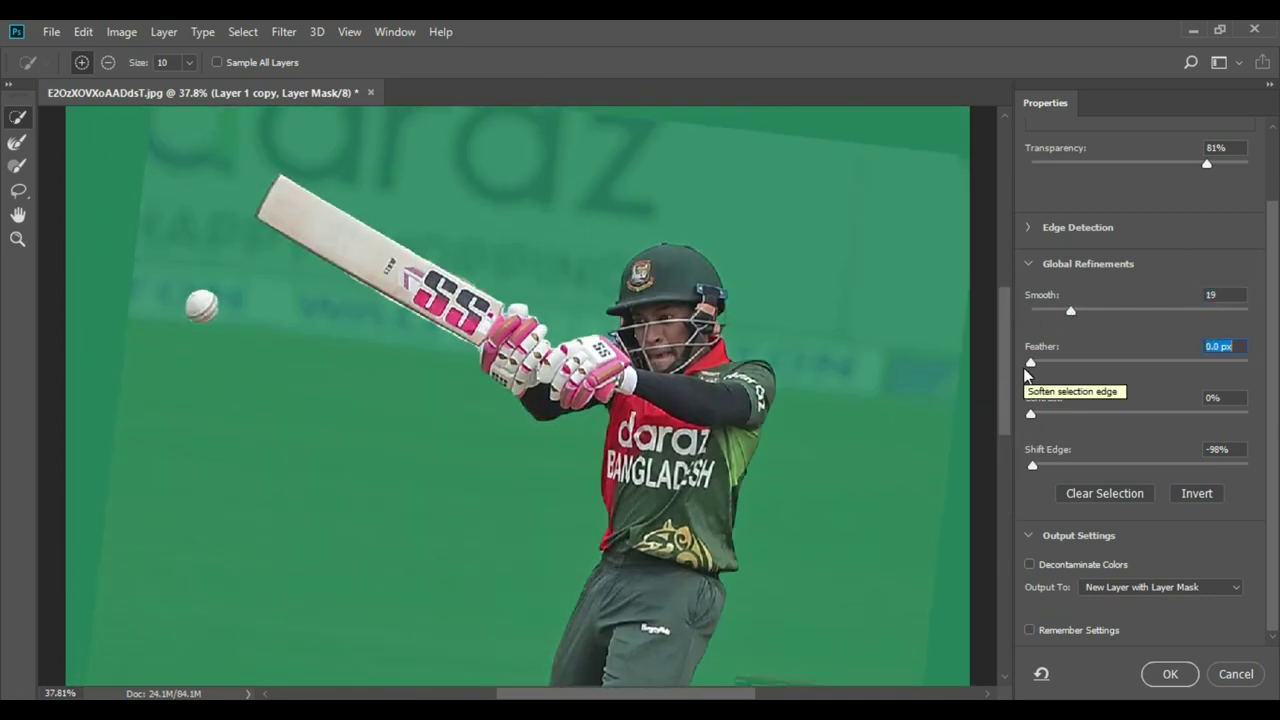
Feather the batsman's mask edge slightly and resize him to about 123% on the green page.
drag(1037, 362, 1041, 362)
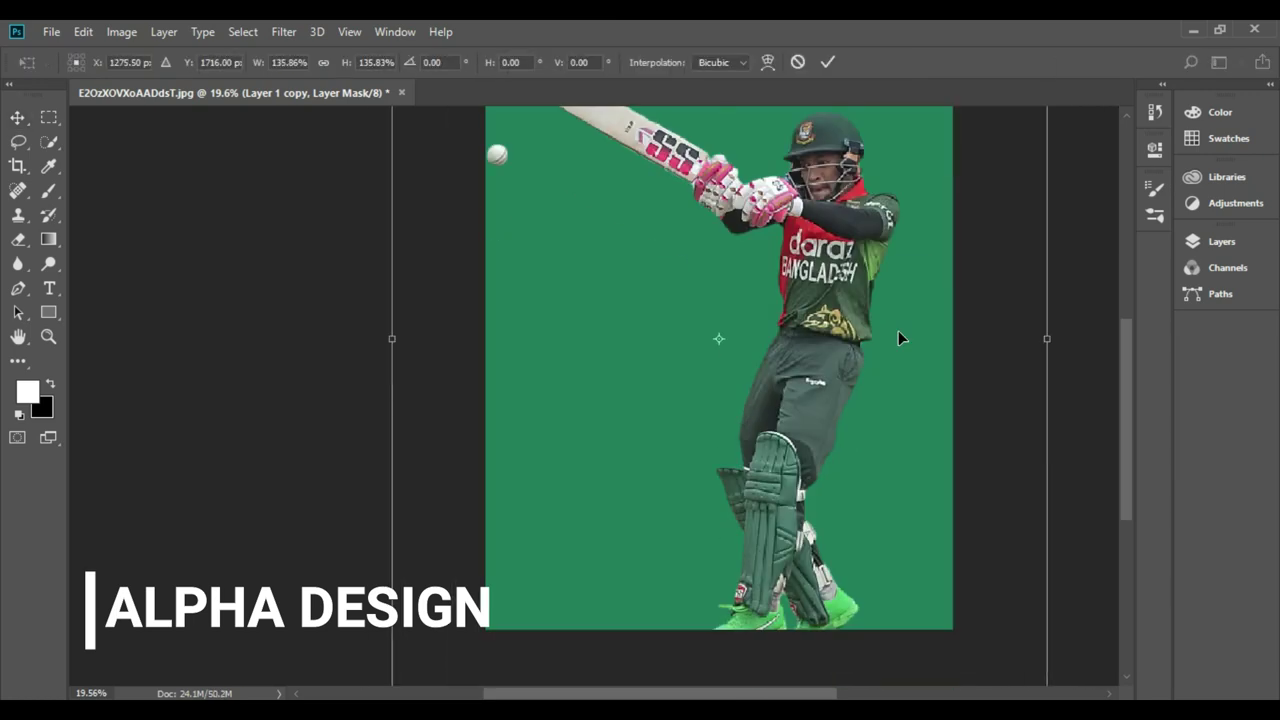
drag(826, 408, 833, 338)
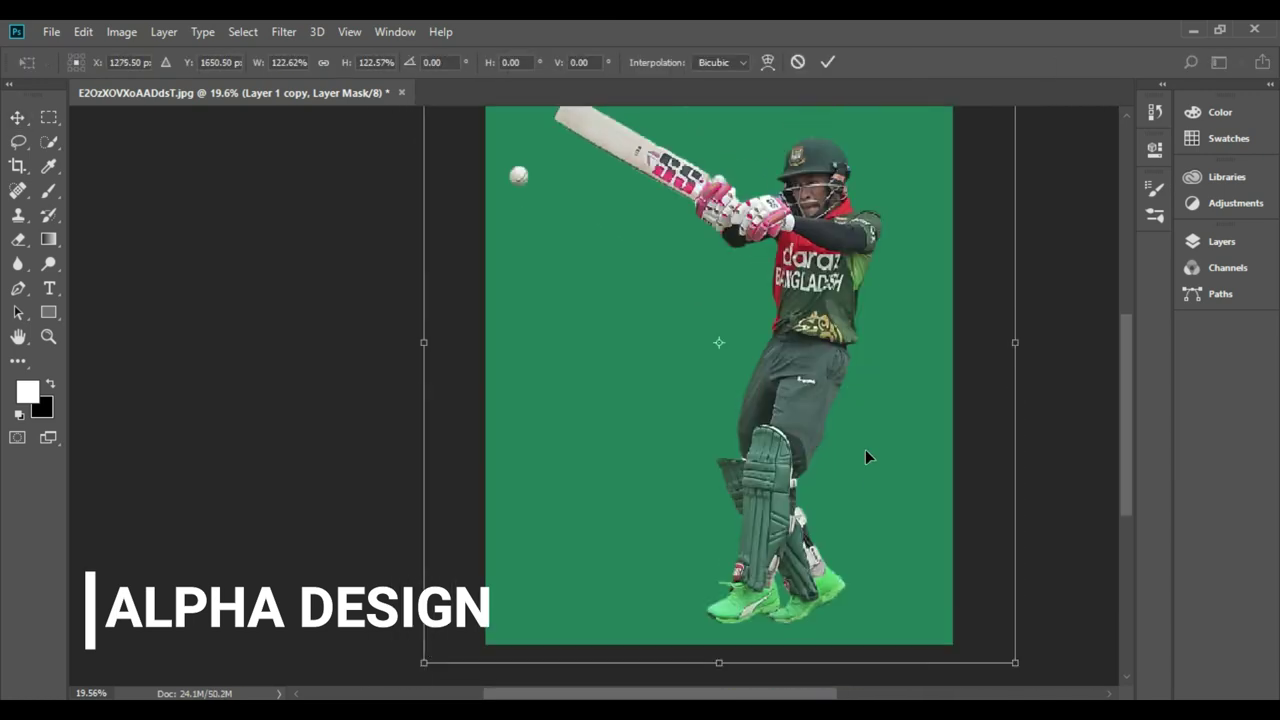
drag(866, 451, 805, 360)
key(Return)
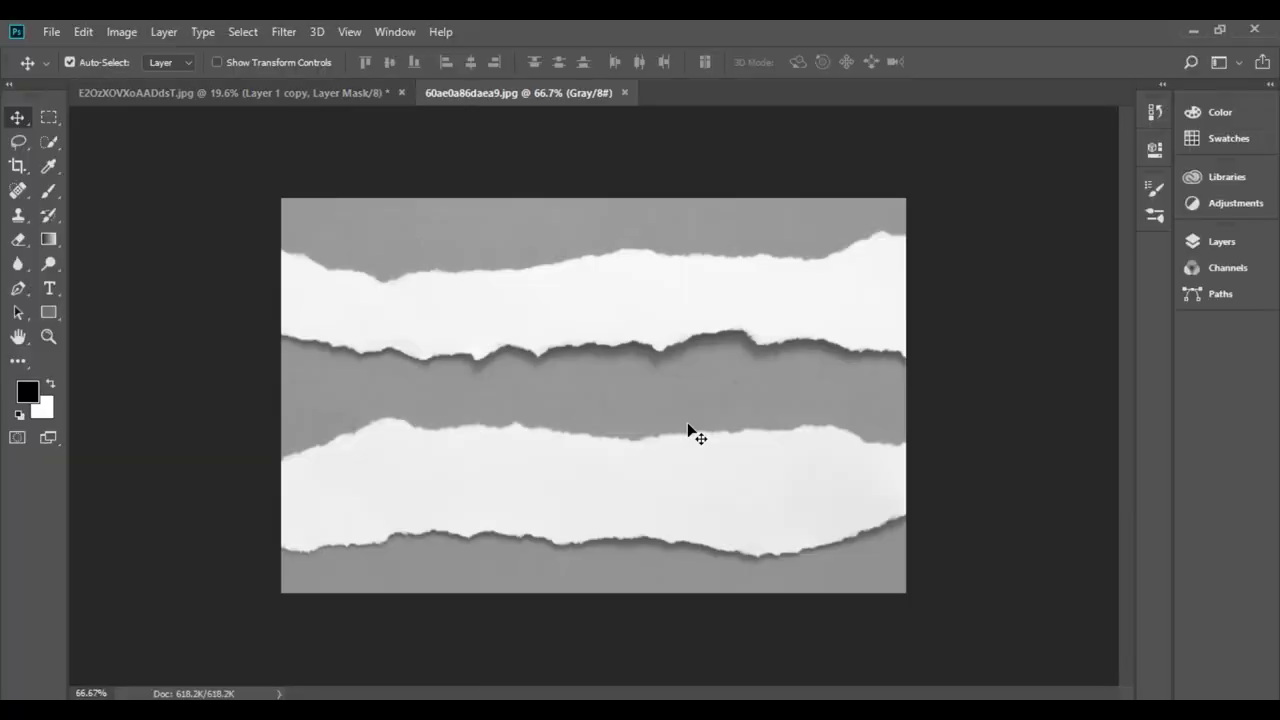
Erase the gray backdrop around the torn strip and save it as PNG 'split paper' in mr15.
click(340, 349)
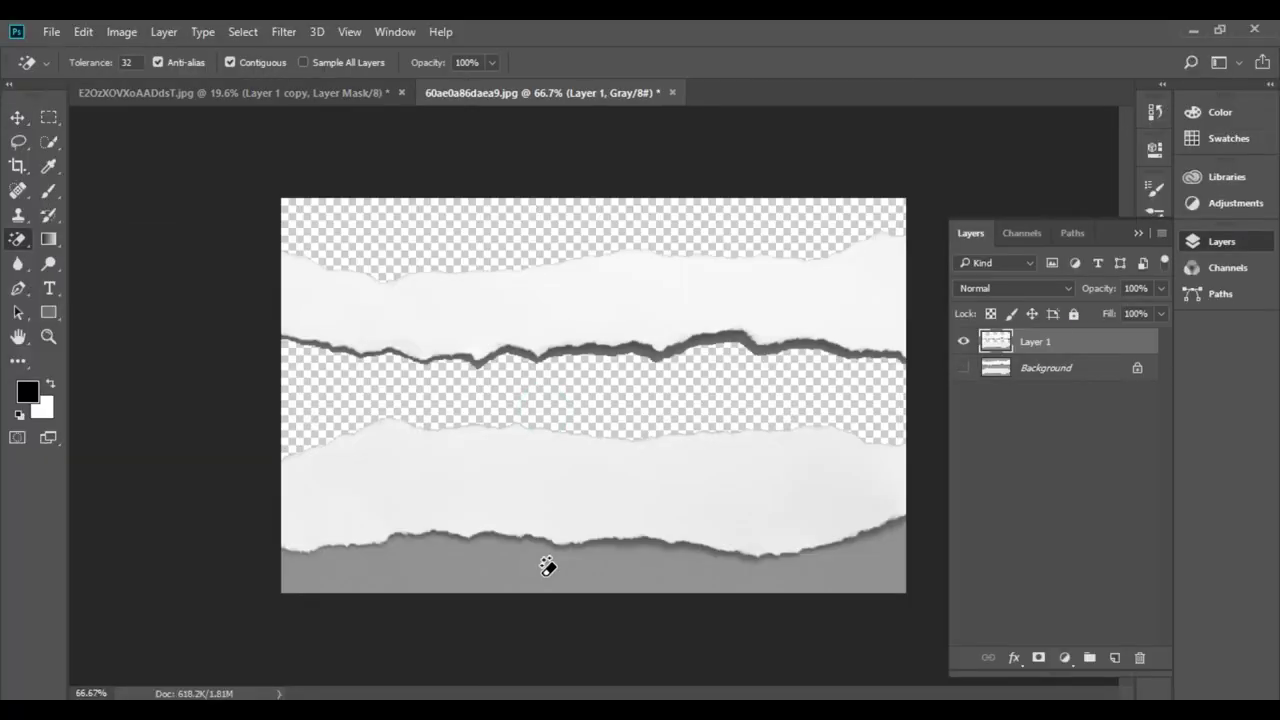
click(546, 563)
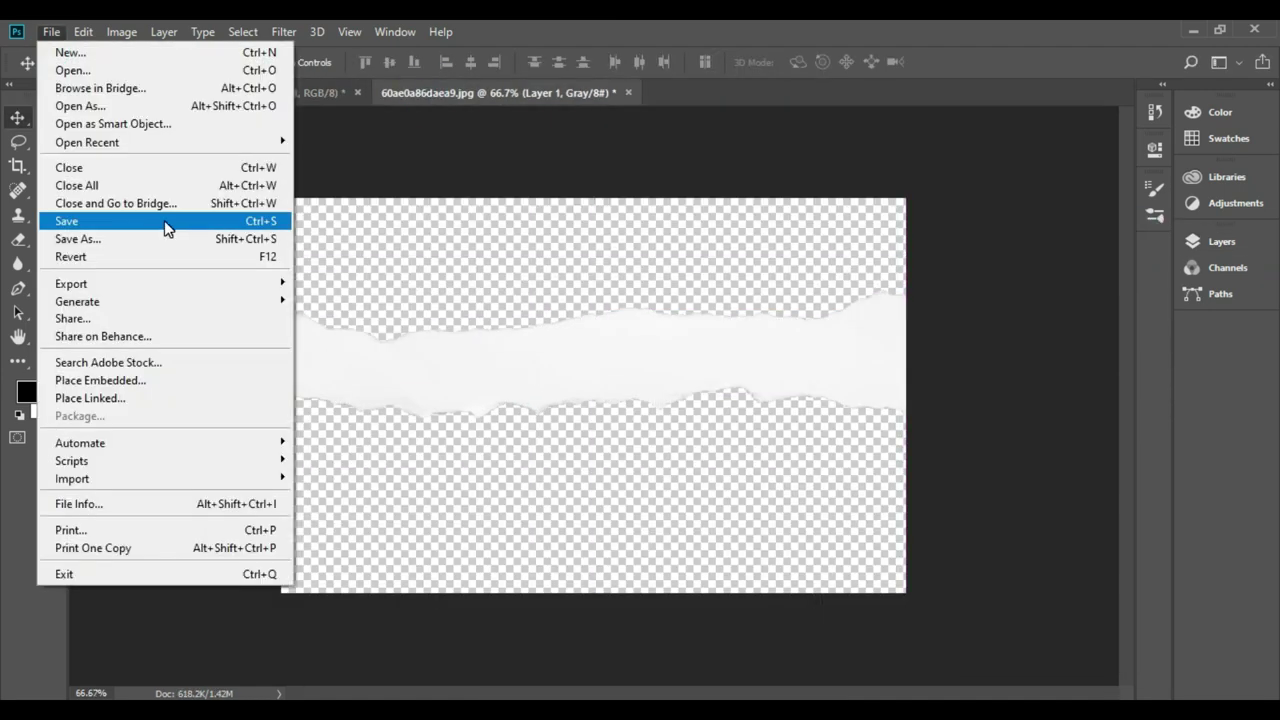
click(166, 229)
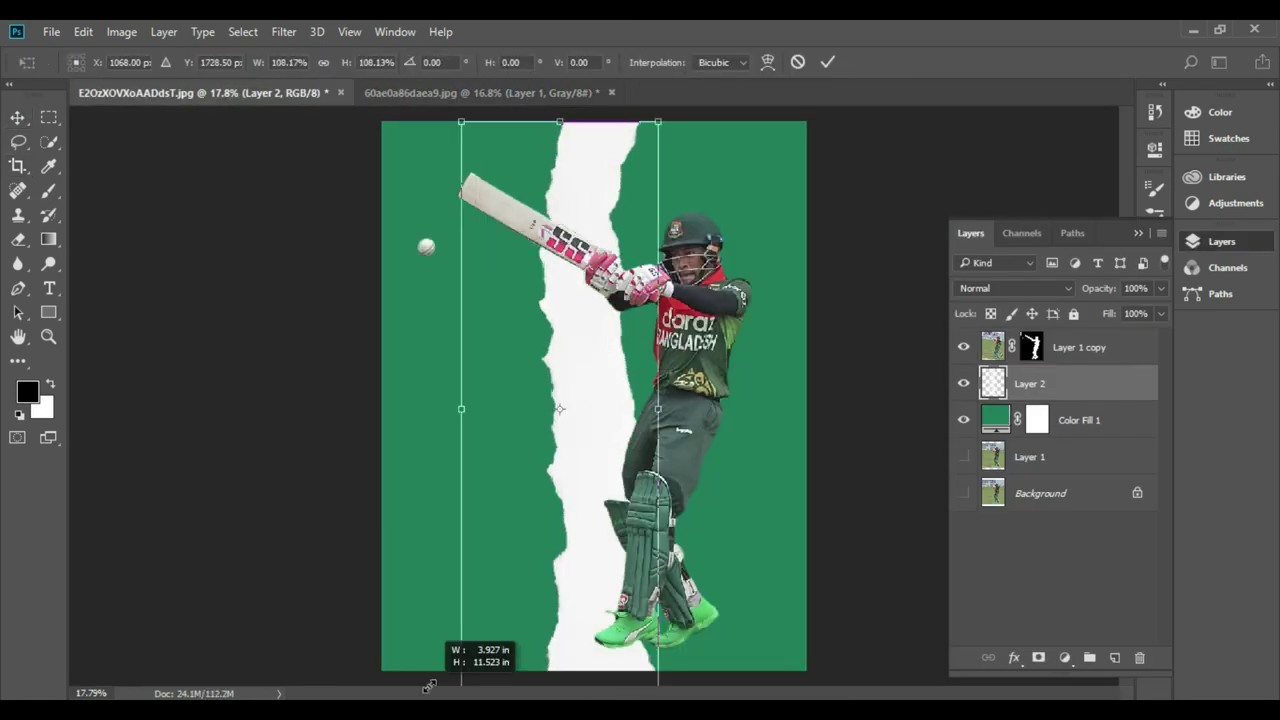
Lay the torn strip diagonally bottom-left, duplicate it along the diagonal, and pick white.
mouse_move(429, 686)
mouse_down()
mouse_move(843, 108)
mouse_move(857, 137)
mouse_move(586, 514)
mouse_move(613, 527)
mouse_move(600, 434)
mouse_move(523, 429)
mouse_move(565, 527)
mouse_up()
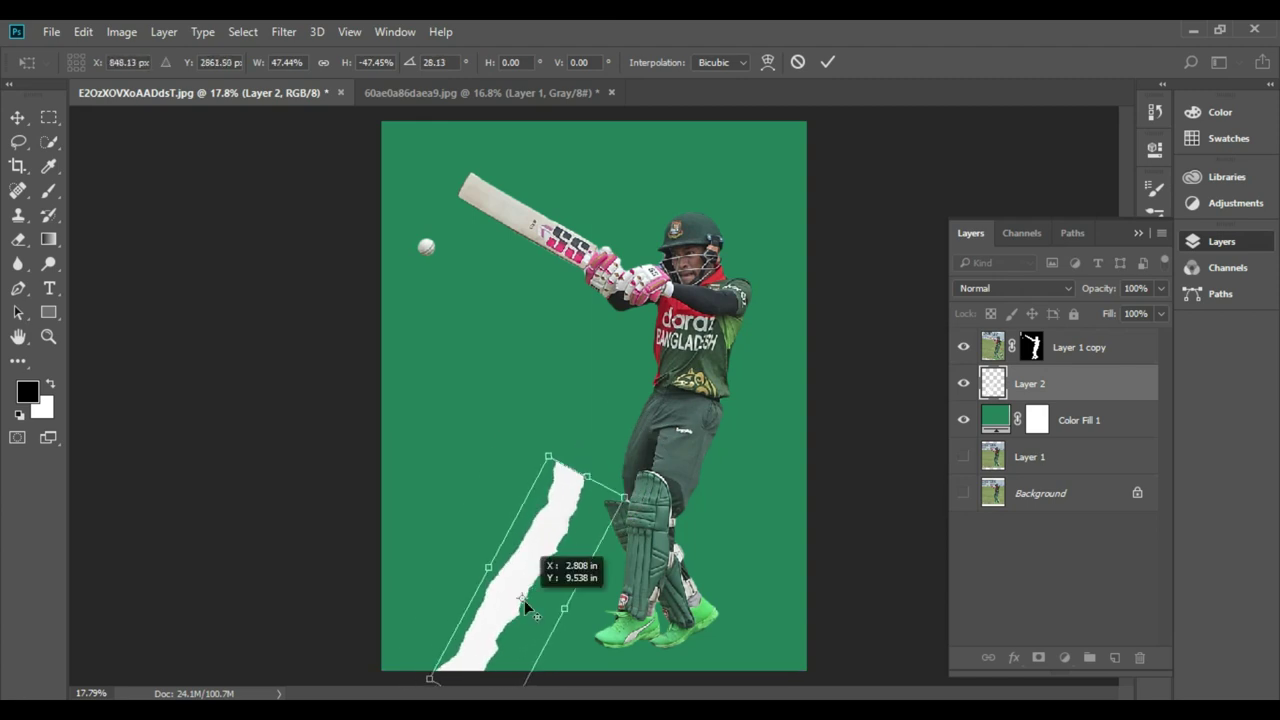
mouse_move(668, 338)
mouse_down()
mouse_move(790, 165)
mouse_move(786, 648)
mouse_up()
key(i)
click(704, 433)
Draw a white Pen shape filling the area right of the torn strip.
key(ctrl+0)
key(u)
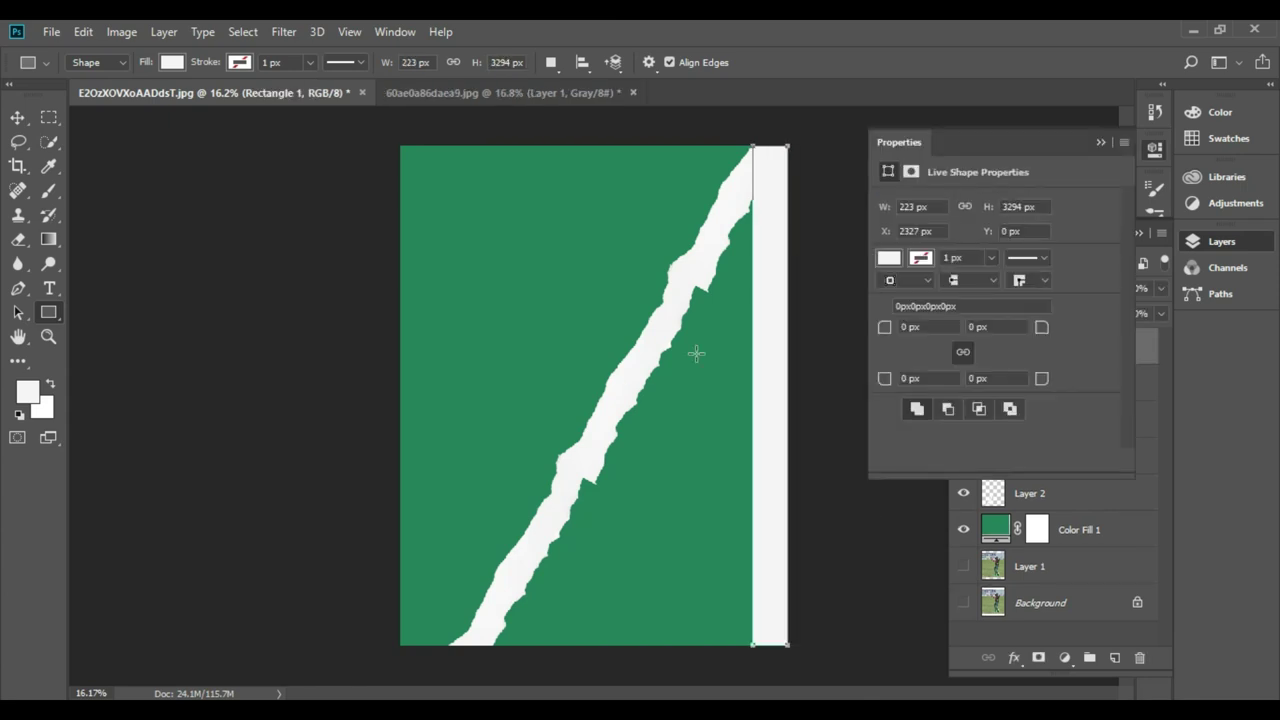
key(ctrl+z)
key(p)
key(v)
click(611, 440)
click(534, 543)
click(1040, 500)
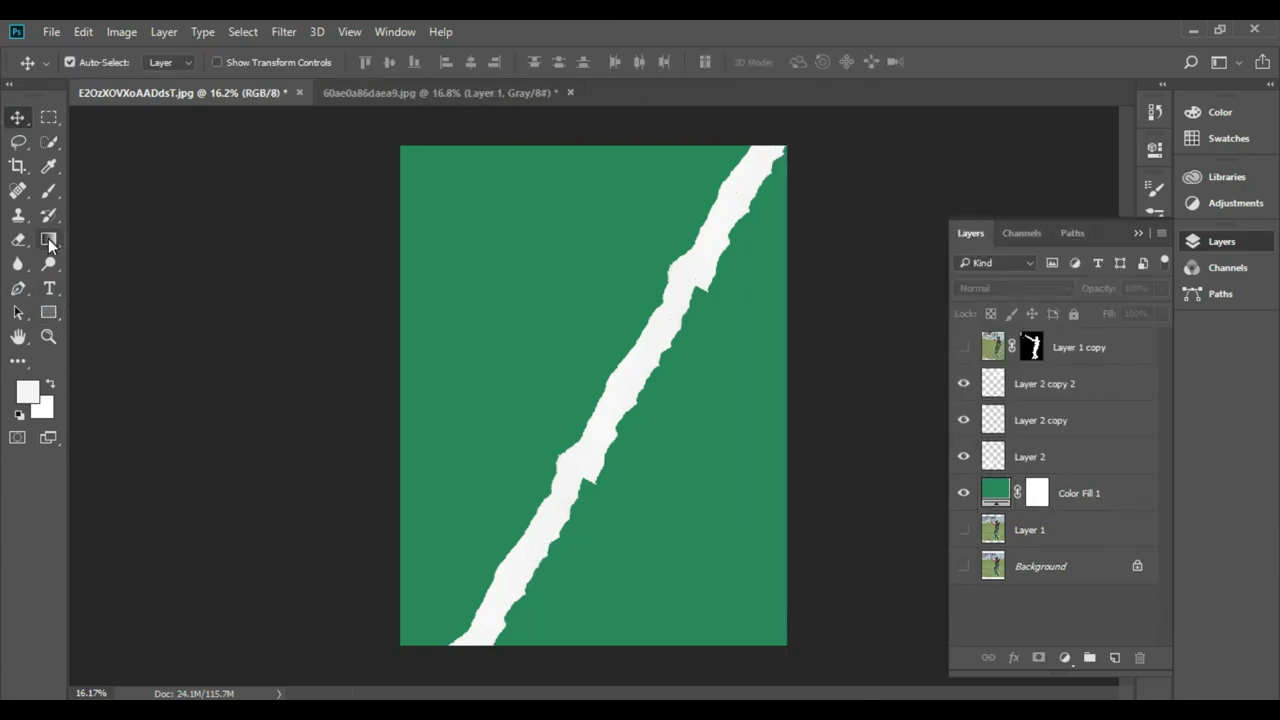
click(476, 652)
key(v)
Merge the torn strip copy layers into one layer.
right_click(1040, 420)
click(737, 651)
click(963, 420)
Place the white shape under the batsman layer and add an Outer Glow style.
click(963, 420)
drag(1030, 347, 1038, 402)
double_click(1033, 385)
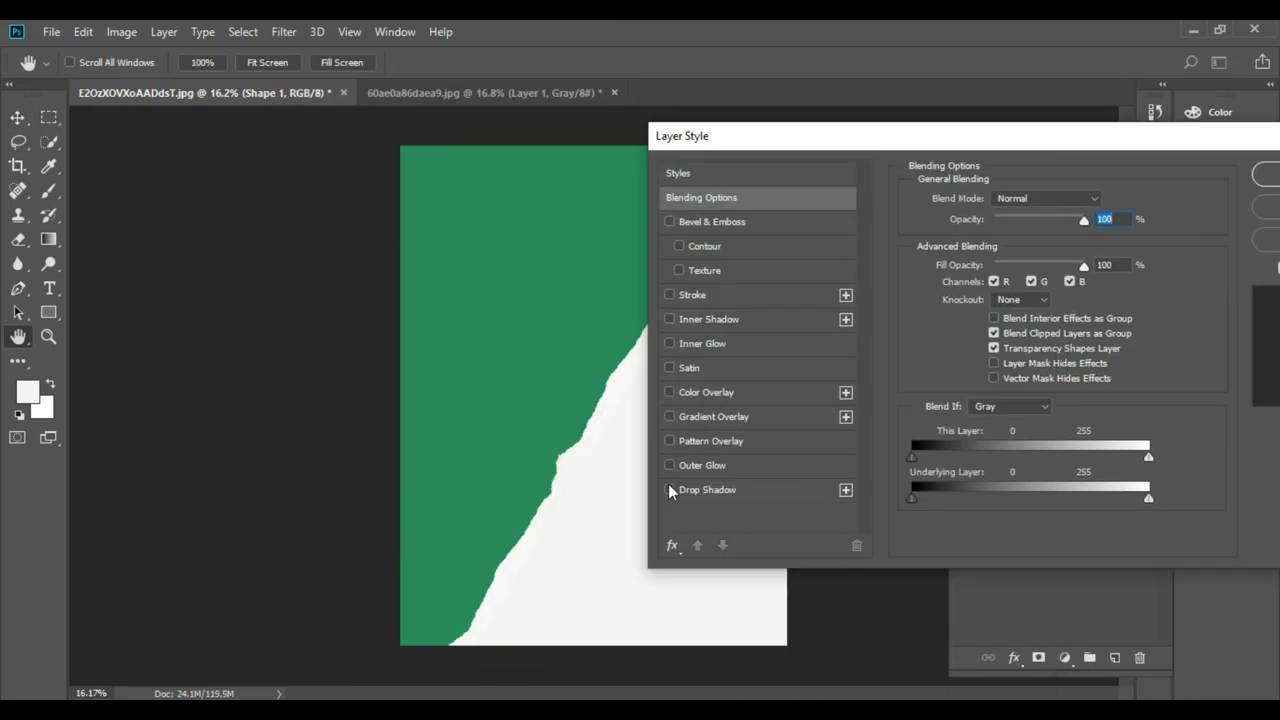
click(690, 515)
drag(942, 201, 958, 216)
Set the Outer Glow to Multiply, 25% opacity, 22% noise, 67% spread, 27 px size.
click(1070, 254)
click(1057, 271)
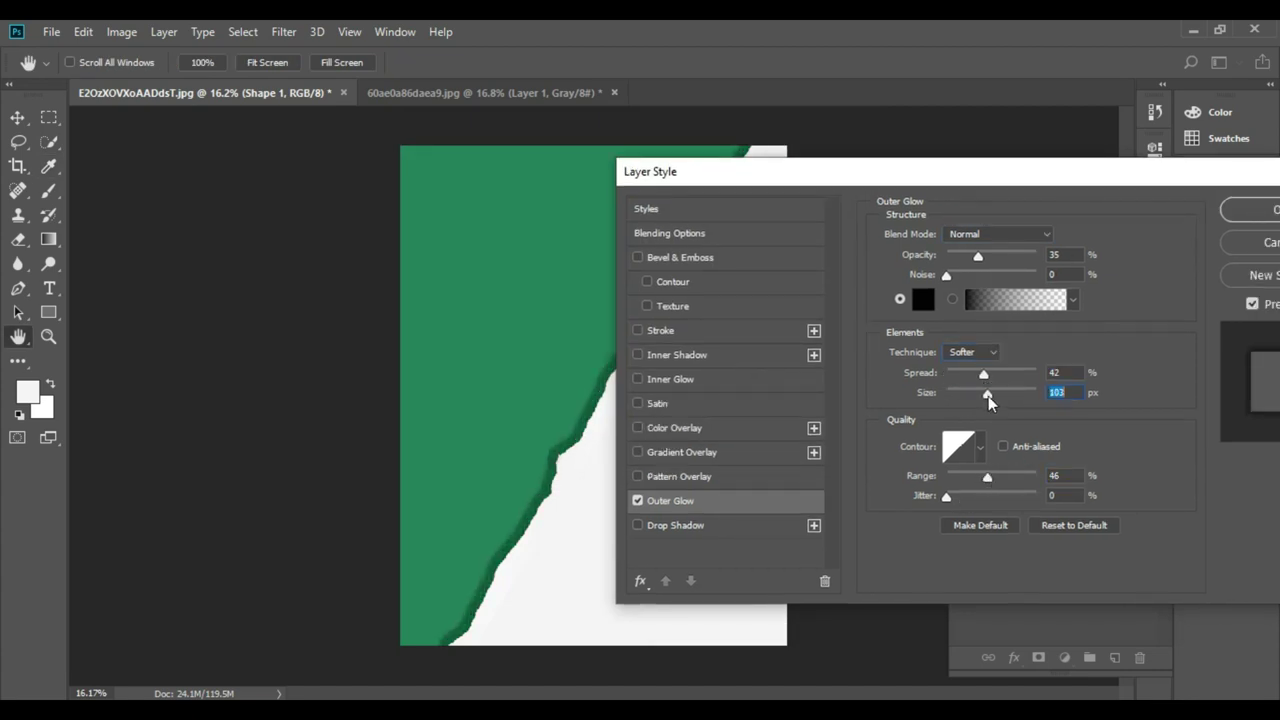
click(995, 233)
click(1000, 289)
drag(978, 256, 968, 256)
drag(988, 392, 968, 392)
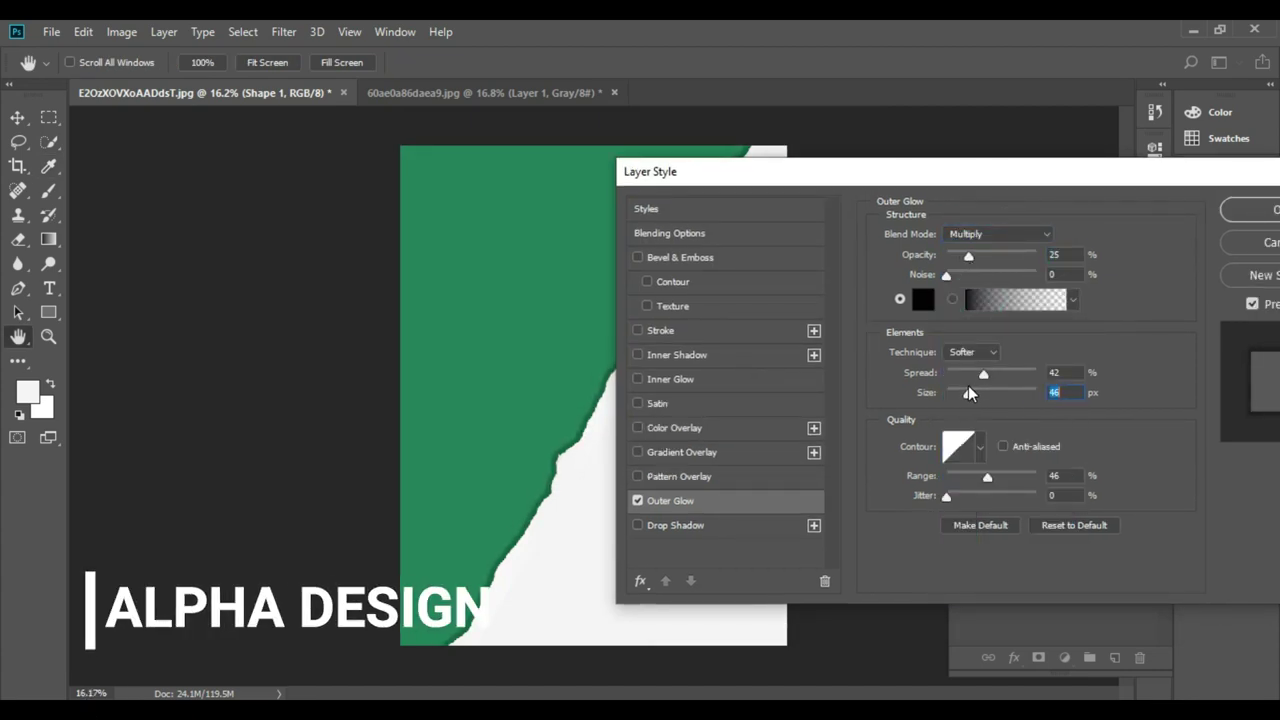
drag(946, 274, 966, 274)
drag(968, 392, 961, 392)
drag(760, 171, 831, 147)
drag(1054, 349, 1077, 349)
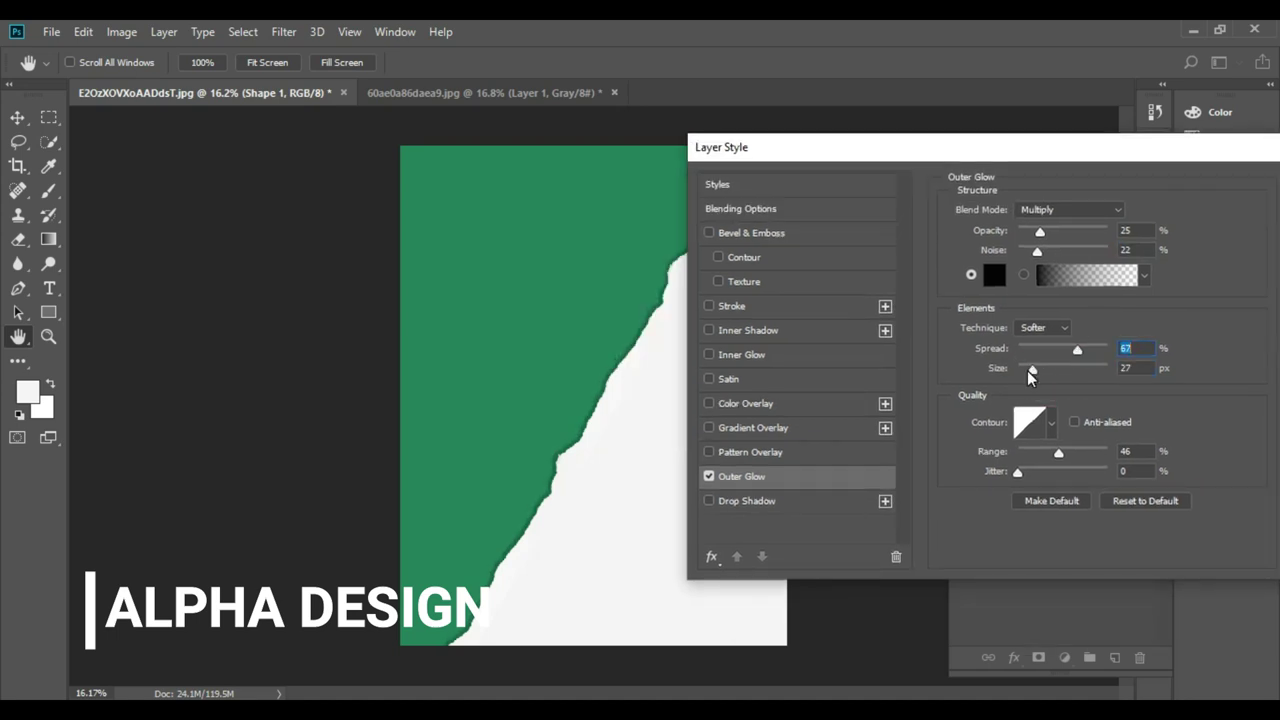
key(Return)
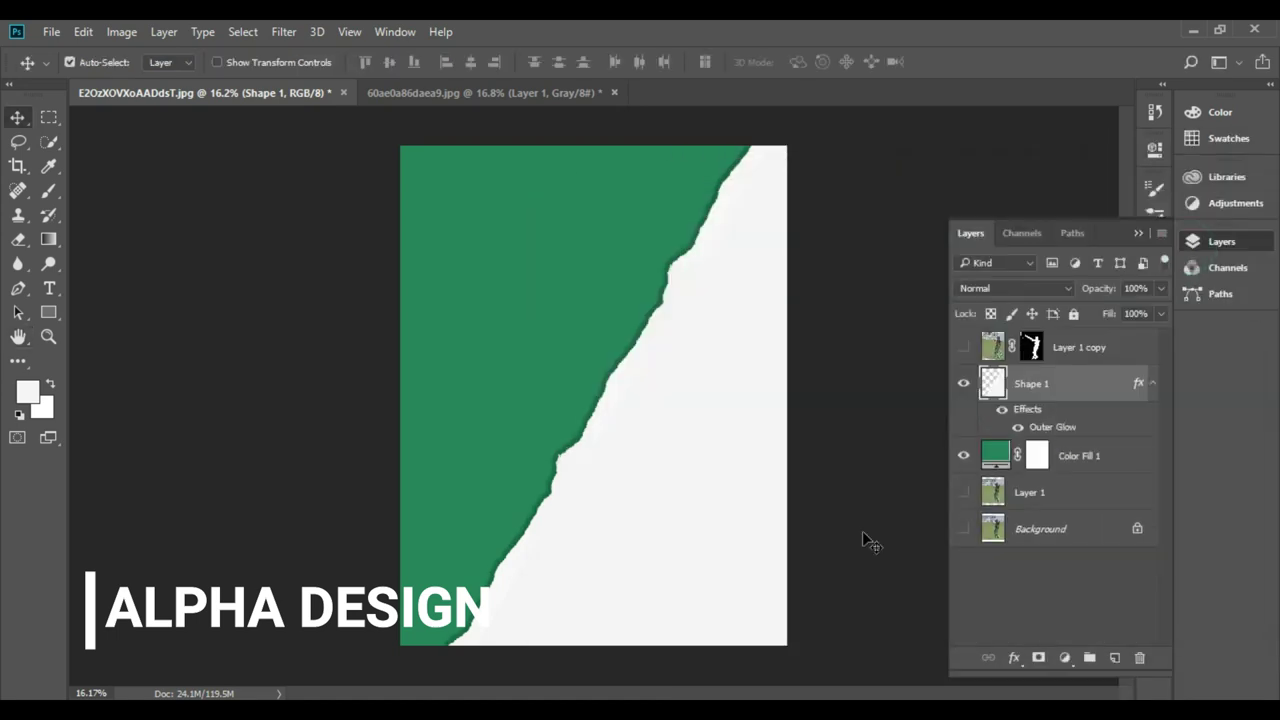
Show the batsman again and flip the white torn shape vertically.
click(964, 347)
drag(686, 314, 676, 312)
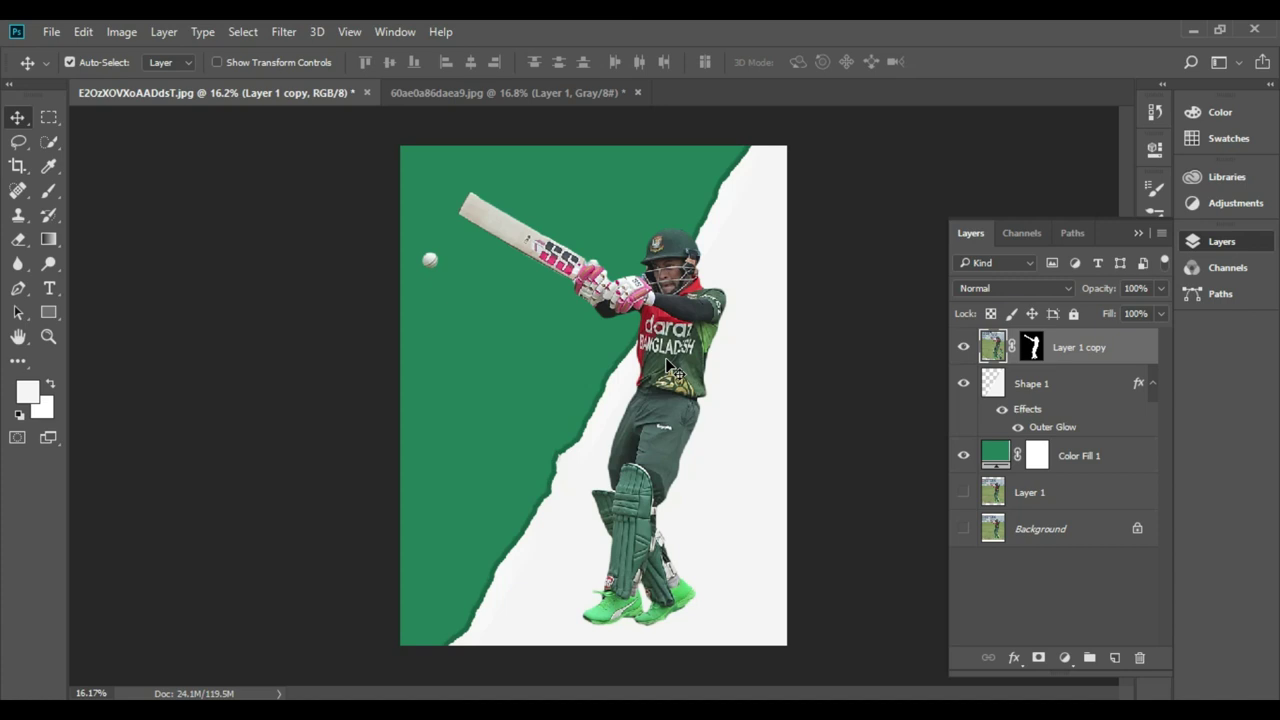
click(738, 490)
key(ctrl+t)
right_click(738, 418)
click(770, 409)
Resize the white shape and flip it horizontally so white sits left, green right.
scroll(740, 180, down, 2)
drag(743, 174, 738, 187)
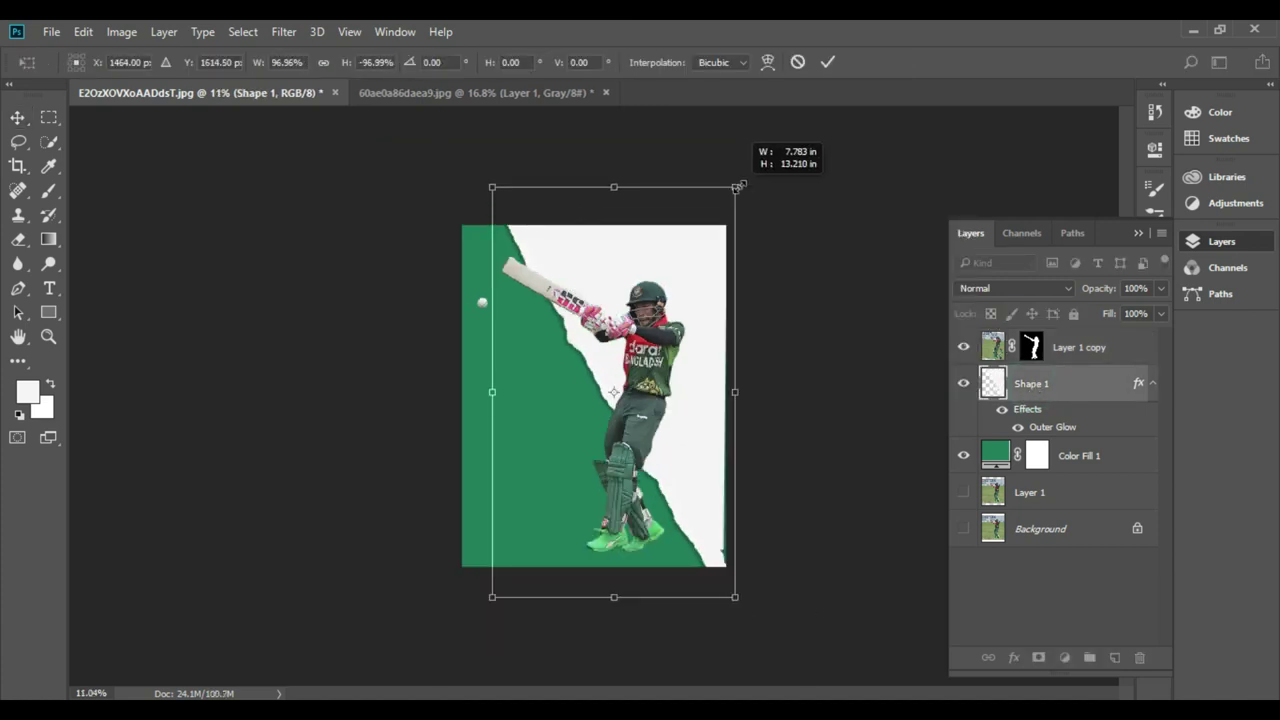
drag(714, 273, 694, 266)
right_click(711, 417)
click(774, 373)
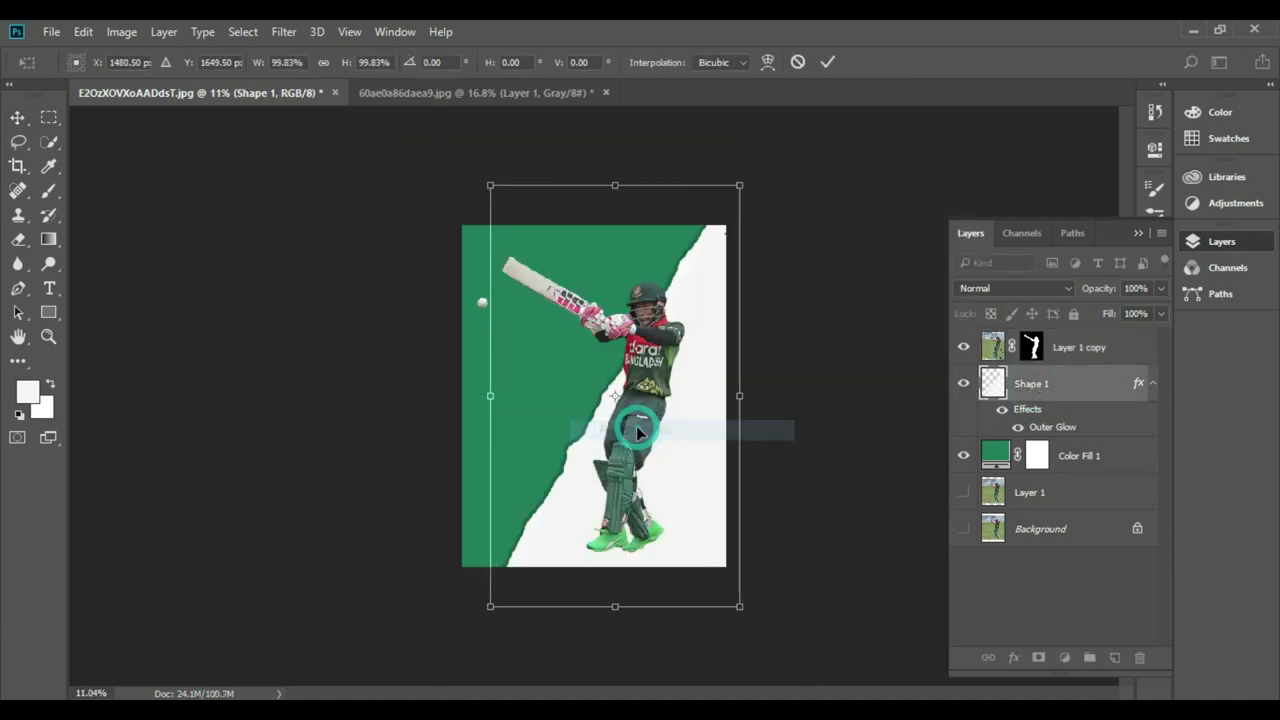
drag(548, 374, 505, 374)
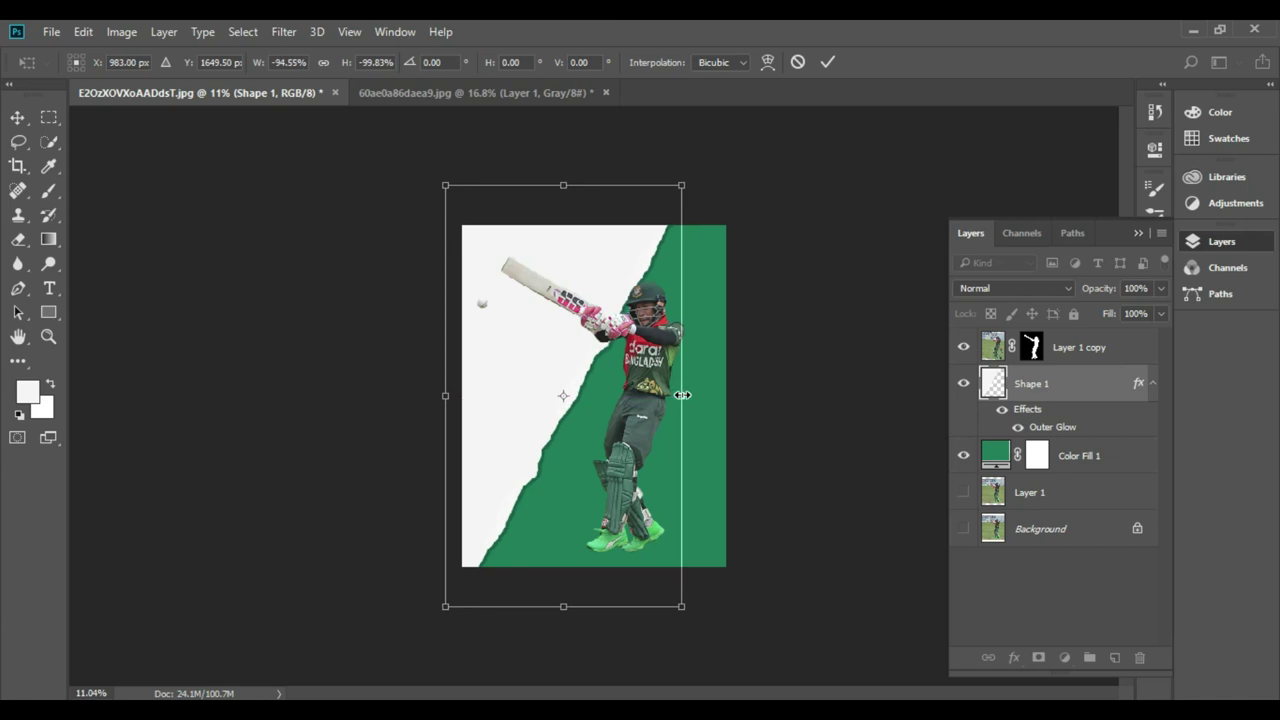
Commit the white shape, then mirror the batsman, enlarge him and tilt him about 7°.
key(Return)
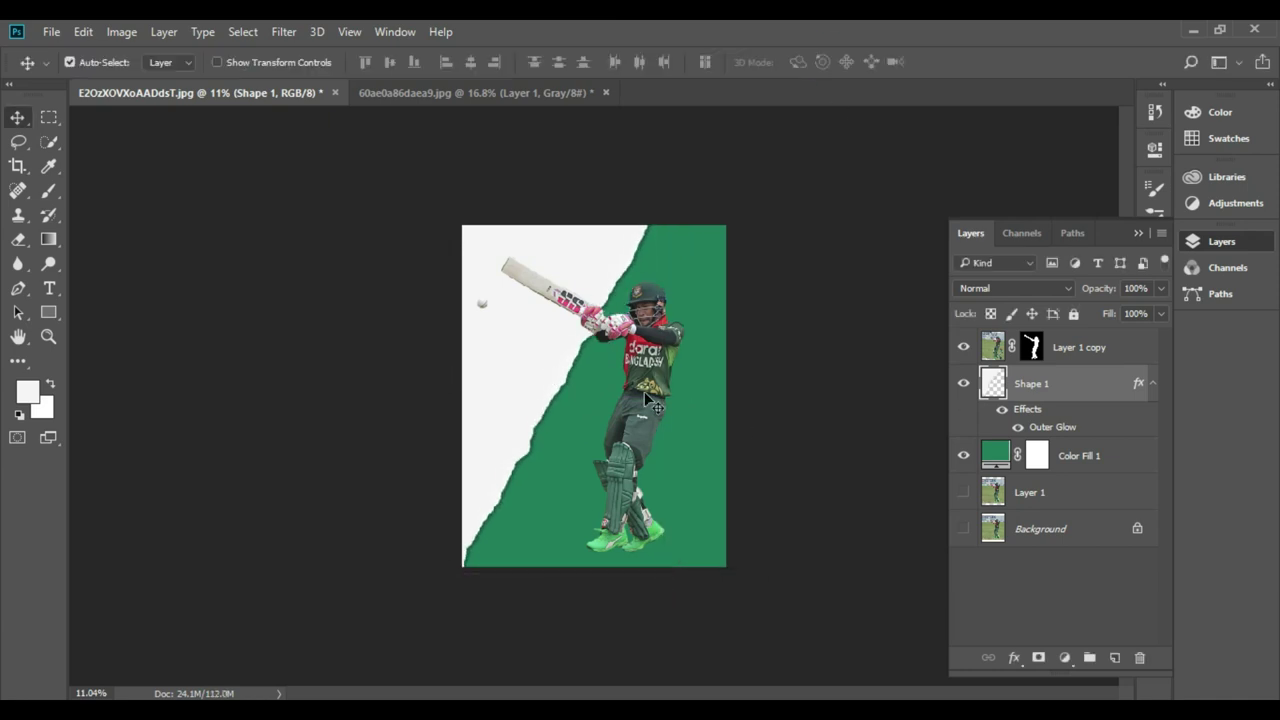
key(alt+])
key(ctrl+t)
drag(729, 663, 786, 617)
drag(754, 282, 760, 273)
drag(538, 448, 533, 383)
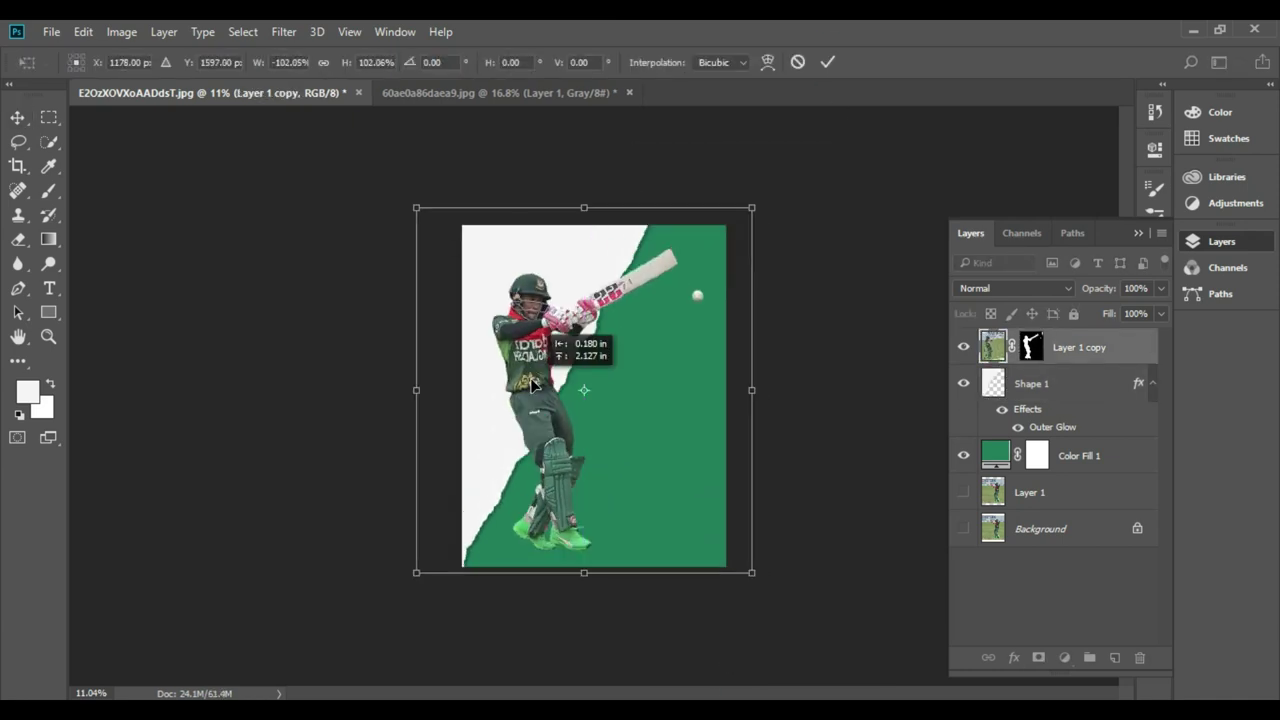
mouse_move(561, 470)
mouse_down()
mouse_move(571, 400)
mouse_move(583, 430)
mouse_move(771, 540)
mouse_up()
click(828, 62)
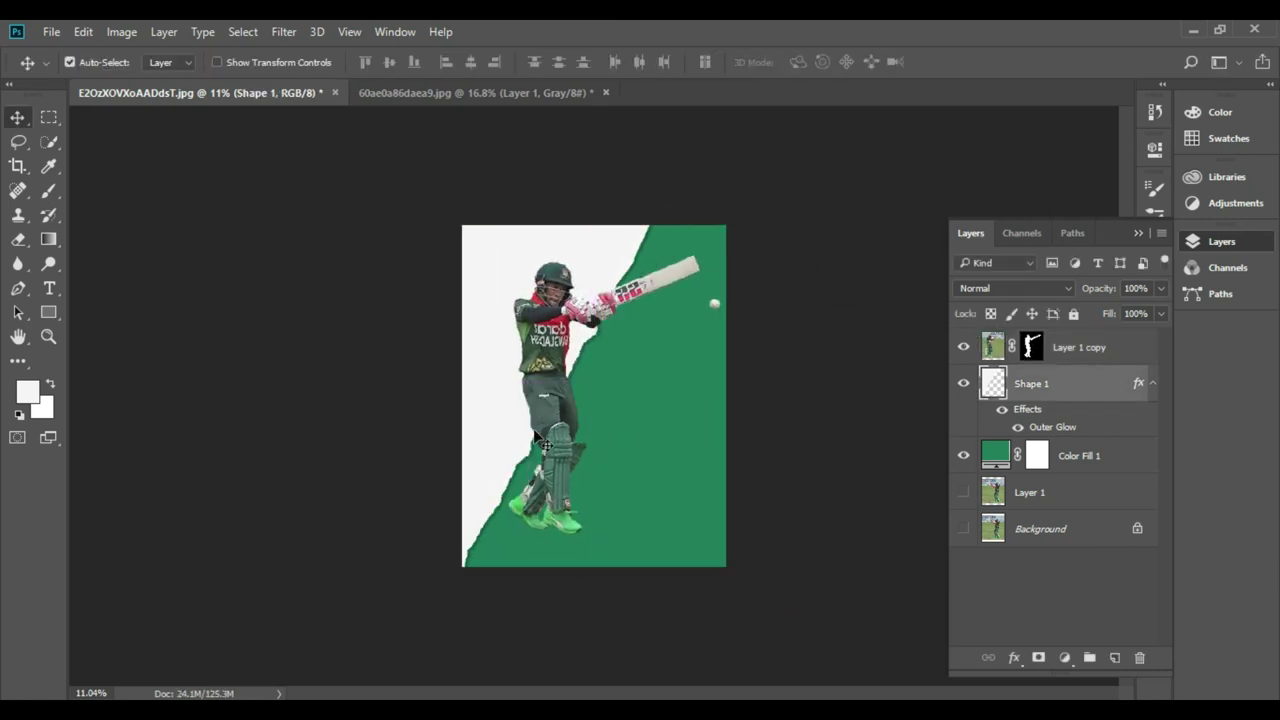
Shift the batsman left and up and rotate him slightly.
drag(573, 395, 561, 395)
key(ctrl+t)
drag(760, 480, 771, 514)
key(Return)
drag(567, 395, 567, 350)
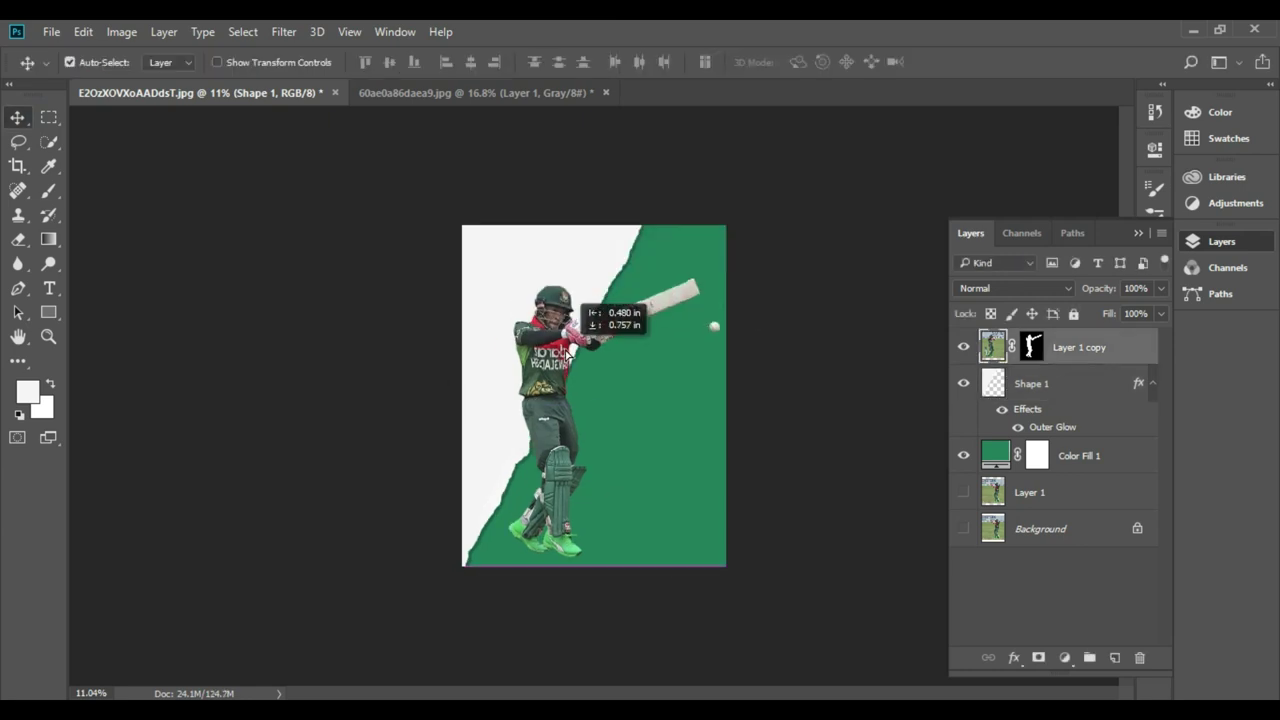
Level the batsman, rescale him to about 109.6% and settle him over the white side.
key(ctrl+t)
mouse_move(770, 560)
mouse_down()
mouse_move(823, 500)
mouse_move(757, 591)
mouse_up()
drag(600, 400, 585, 386)
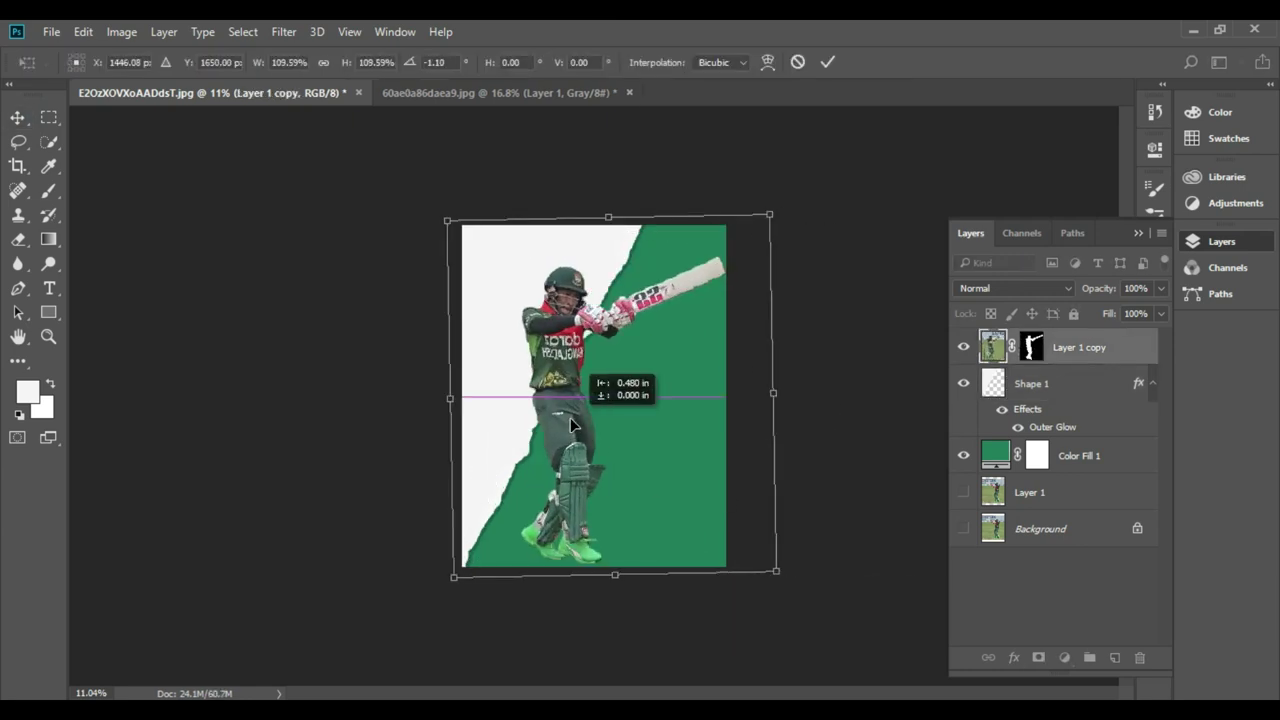
drag(775, 450, 786, 401)
mouse_move(724, 595)
mouse_down()
mouse_move(391, 194)
mouse_move(417, 220)
mouse_up()
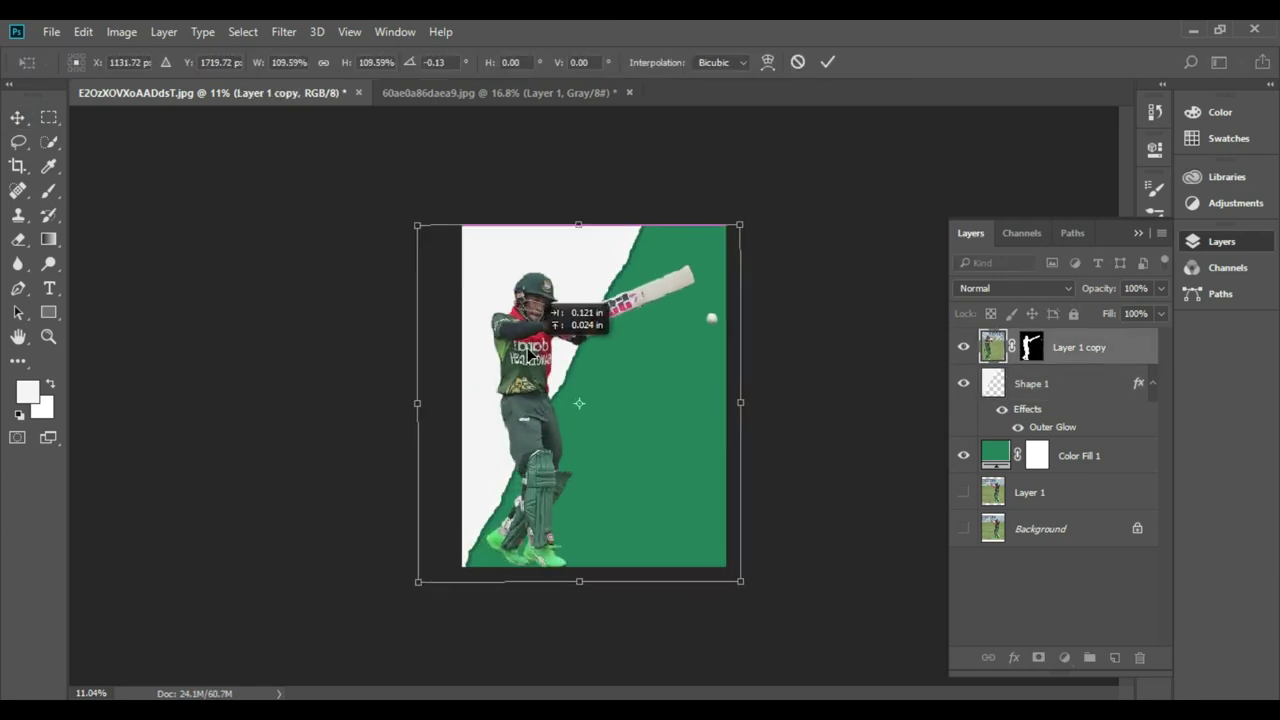
drag(530, 463, 540, 460)
key(Return)
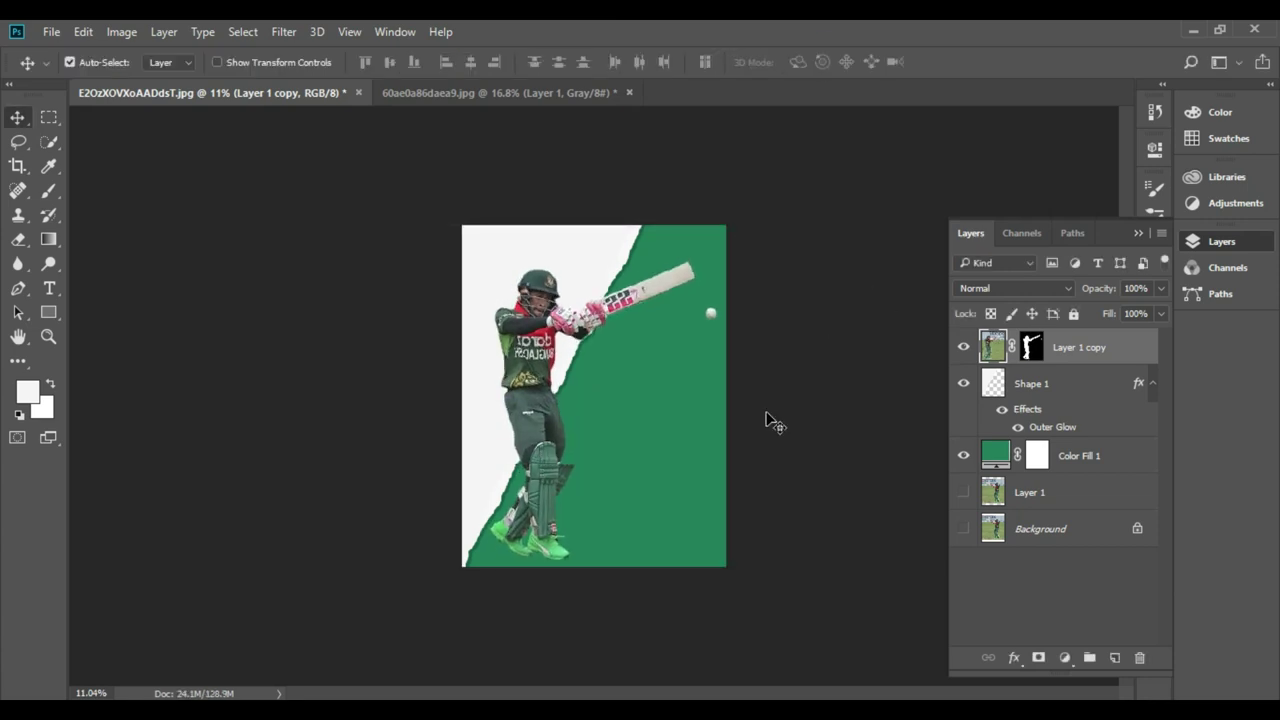
key(alt+bracketleft)
click(83, 31)
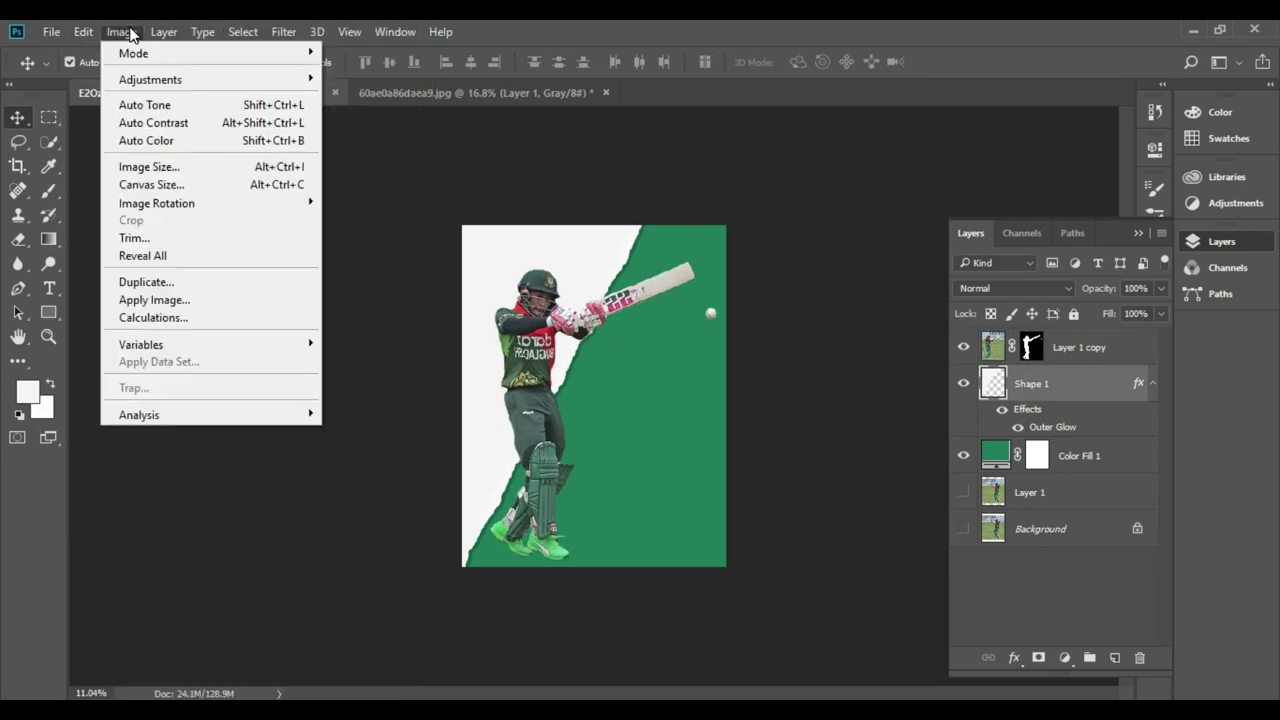
Make a colour-range selection and try erasing inside it, dismissing the eraser error.
click(615, 229)
key(alt+s)
key(c)
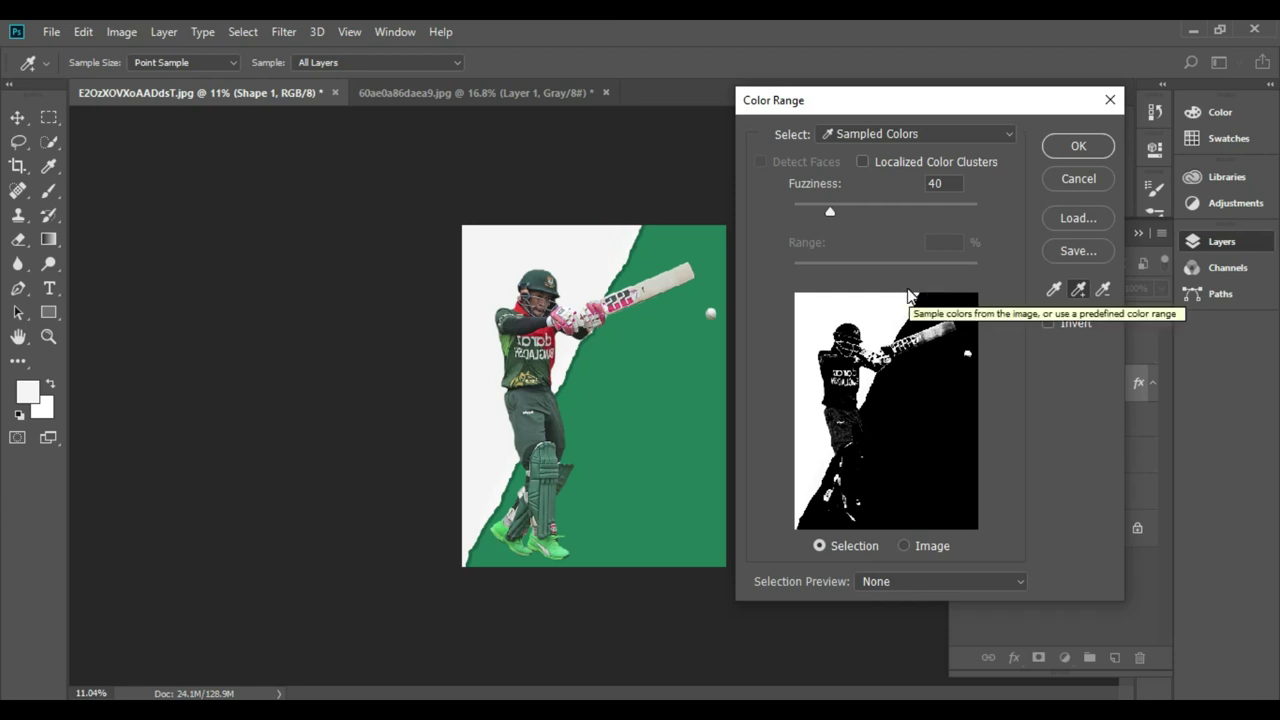
drag(804, 204, 807, 206)
click(1078, 145)
key(e)
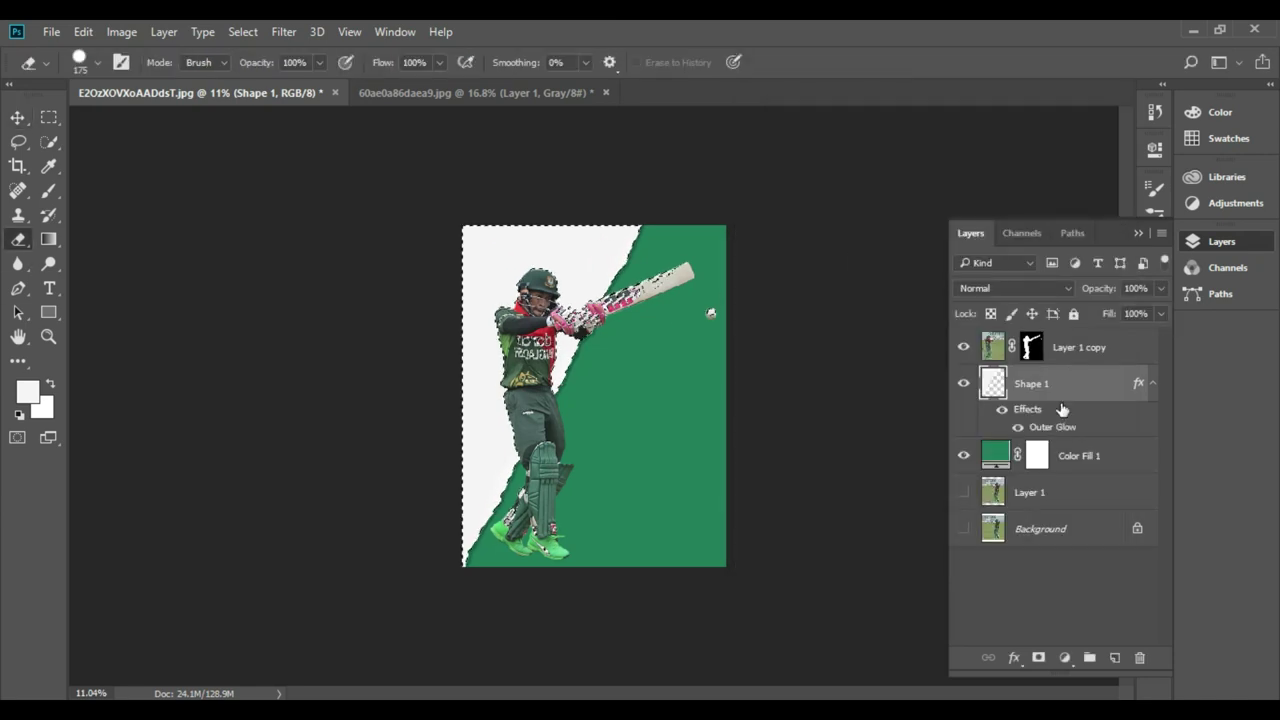
alt+click(640, 308)
click(640, 308)
Select the batsman layer, try rotating him with Free Transform, then cancel the rotation.
scroll(640, 308, up, 3)
scroll(595, 400, up, 2)
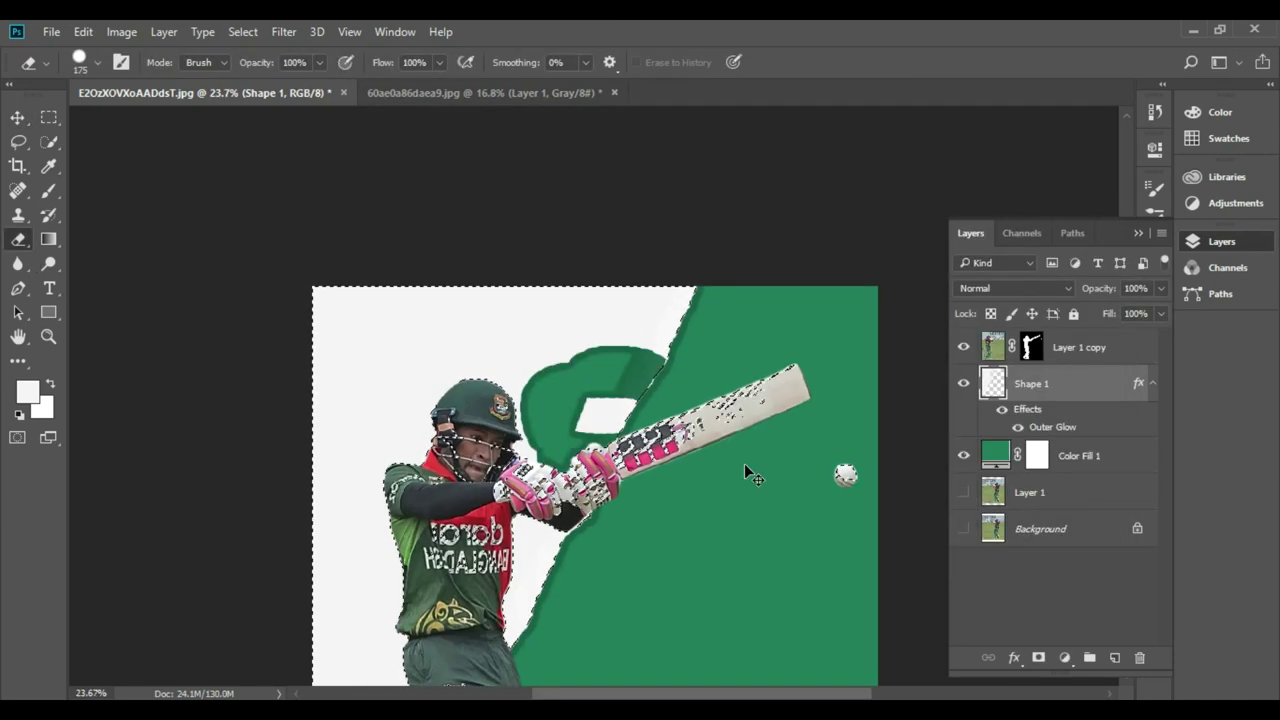
click(49, 141)
scroll(595, 400, down, 2)
click(1079, 347)
key(ctrl+t)
drag(880, 660, 886, 645)
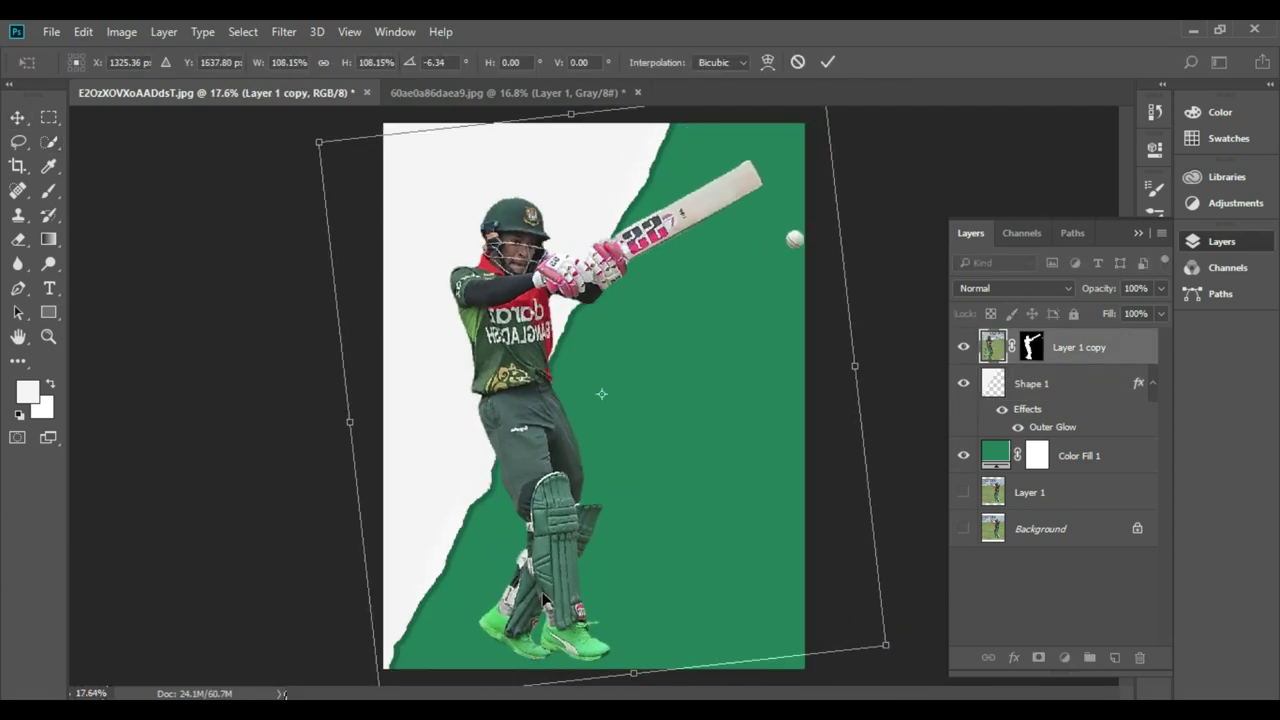
scroll(829, 486, down, 1)
key(Escape)
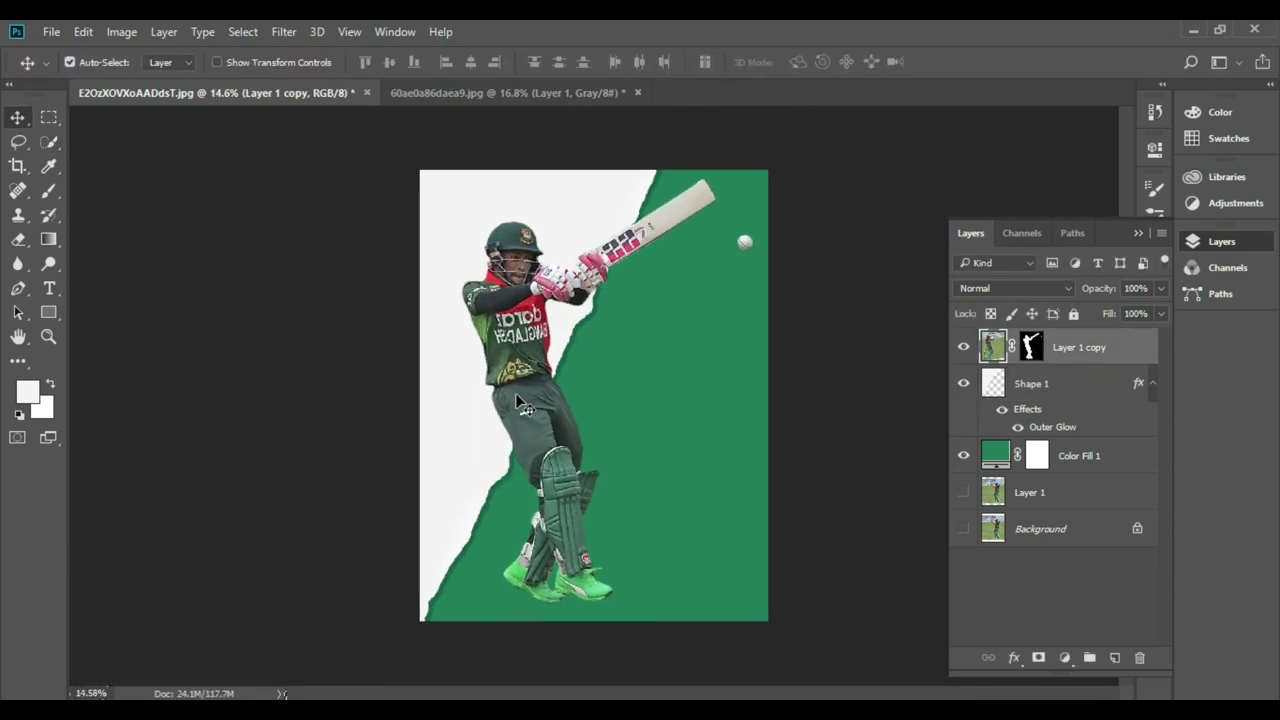
In Curves, pull the upper point down to input 190 and add a shadow point.
click(121, 31)
click(357, 114)
drag(982, 312, 982, 346)
drag(895, 168, 845, 152)
click(834, 417)
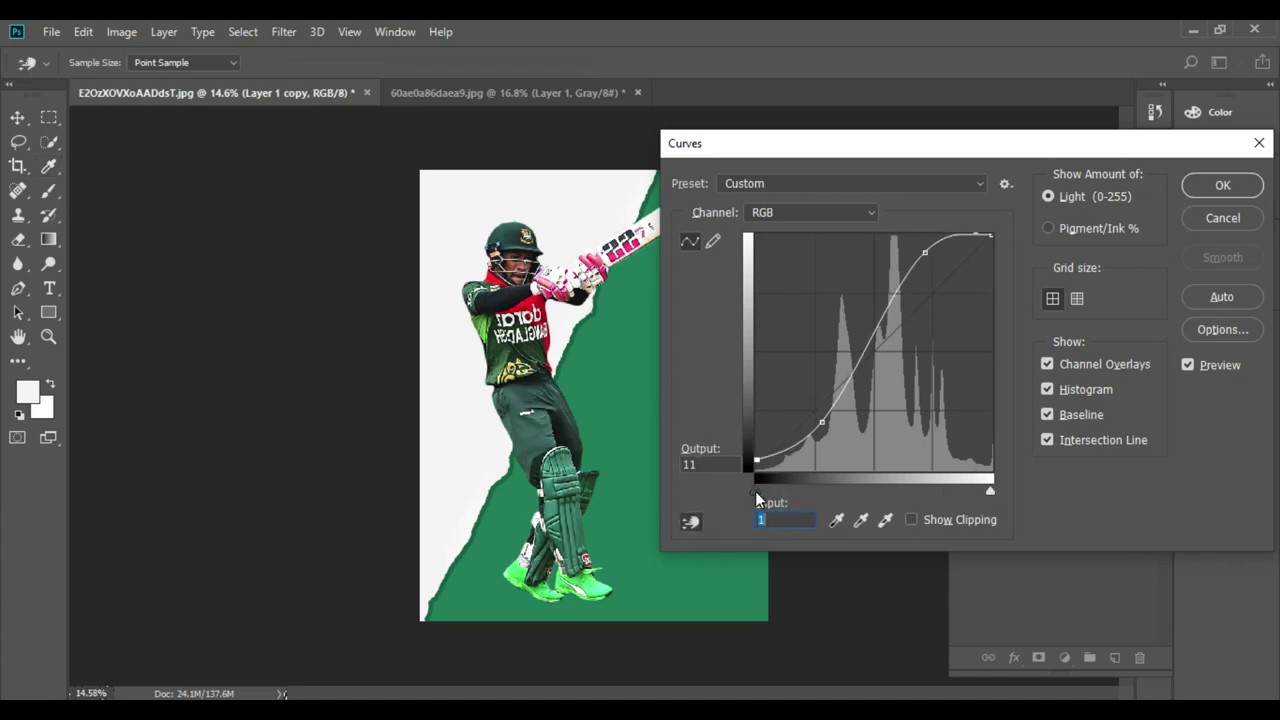
Commit the S-shaped Curves contrast boost to the batsman layer.
key(Return)
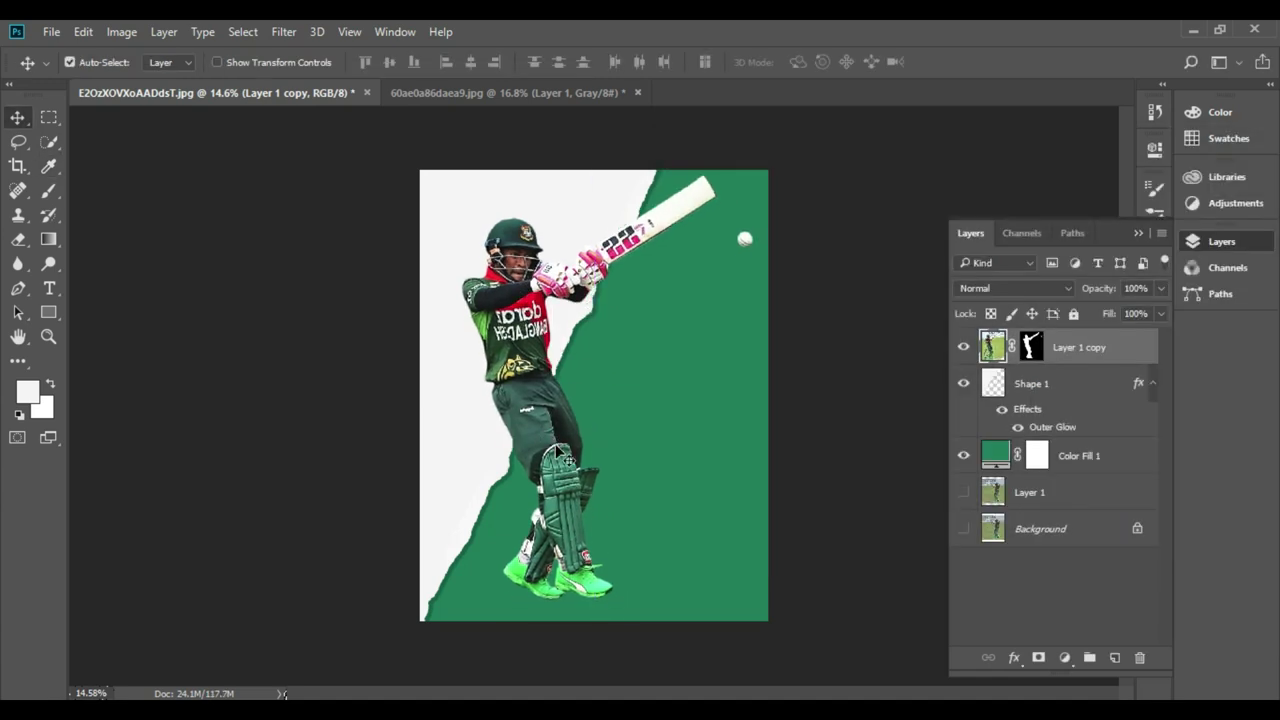
key(ctrl+t)
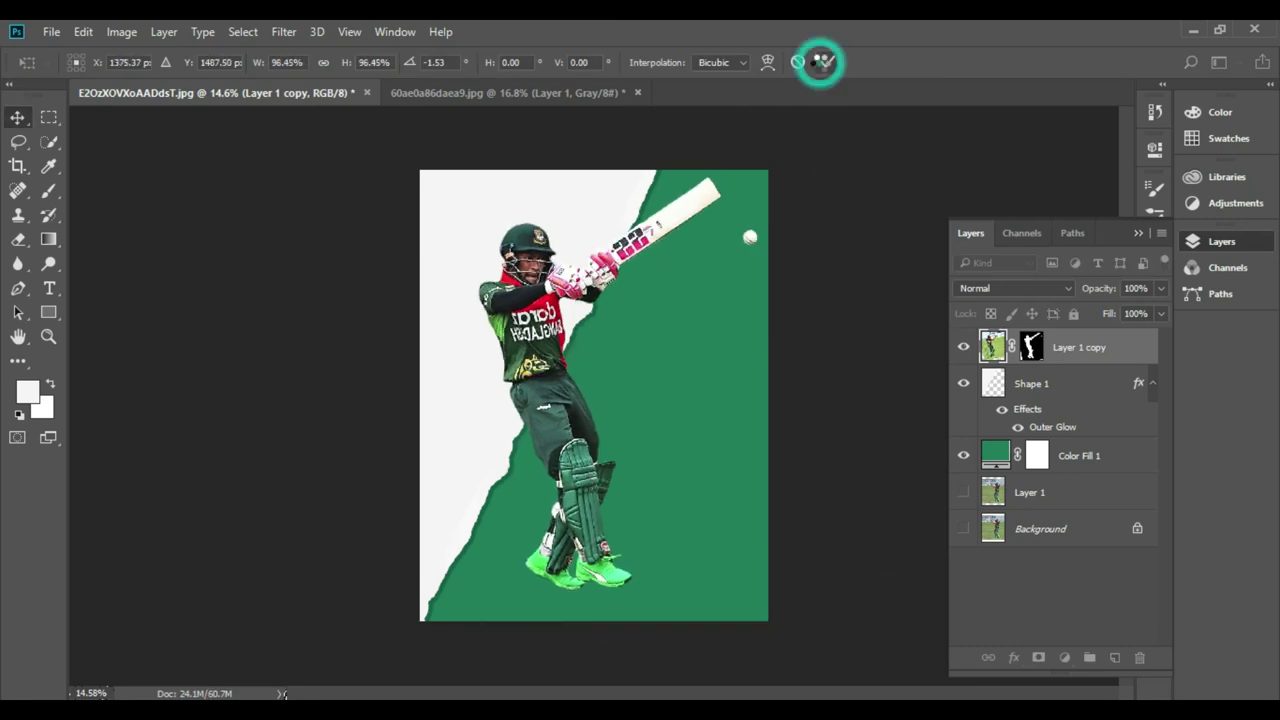
Refine the batsman's mask, then duplicate the cut-out and mirror the copy lower right.
click(820, 62)
click(1170, 674)
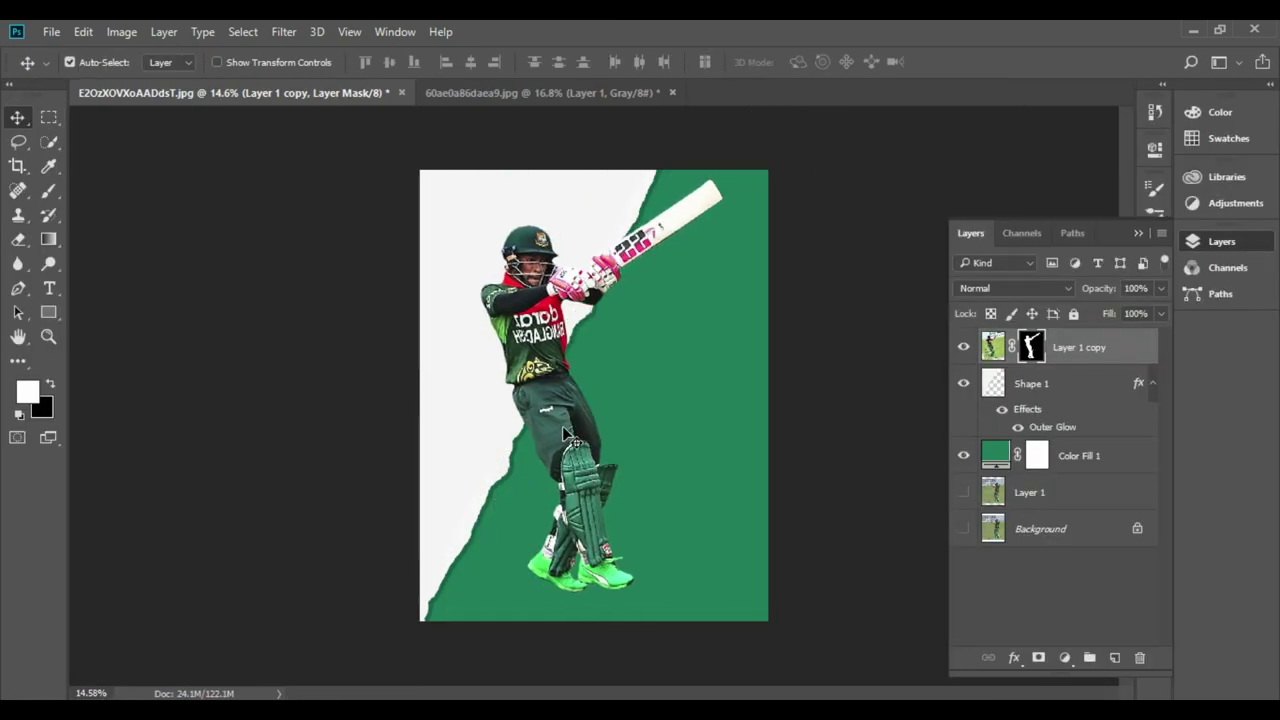
key(ctrl+t)
key(Return)
drag(583, 474, 672, 433)
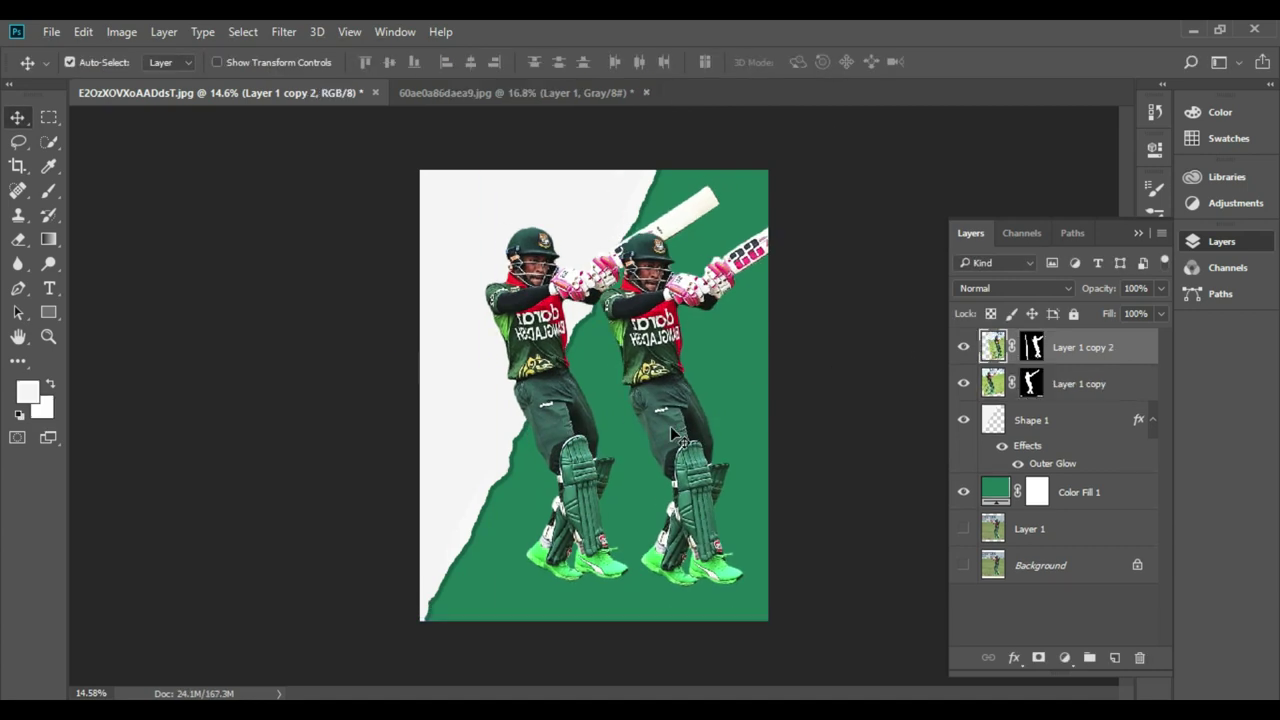
drag(672, 366, 1058, 385)
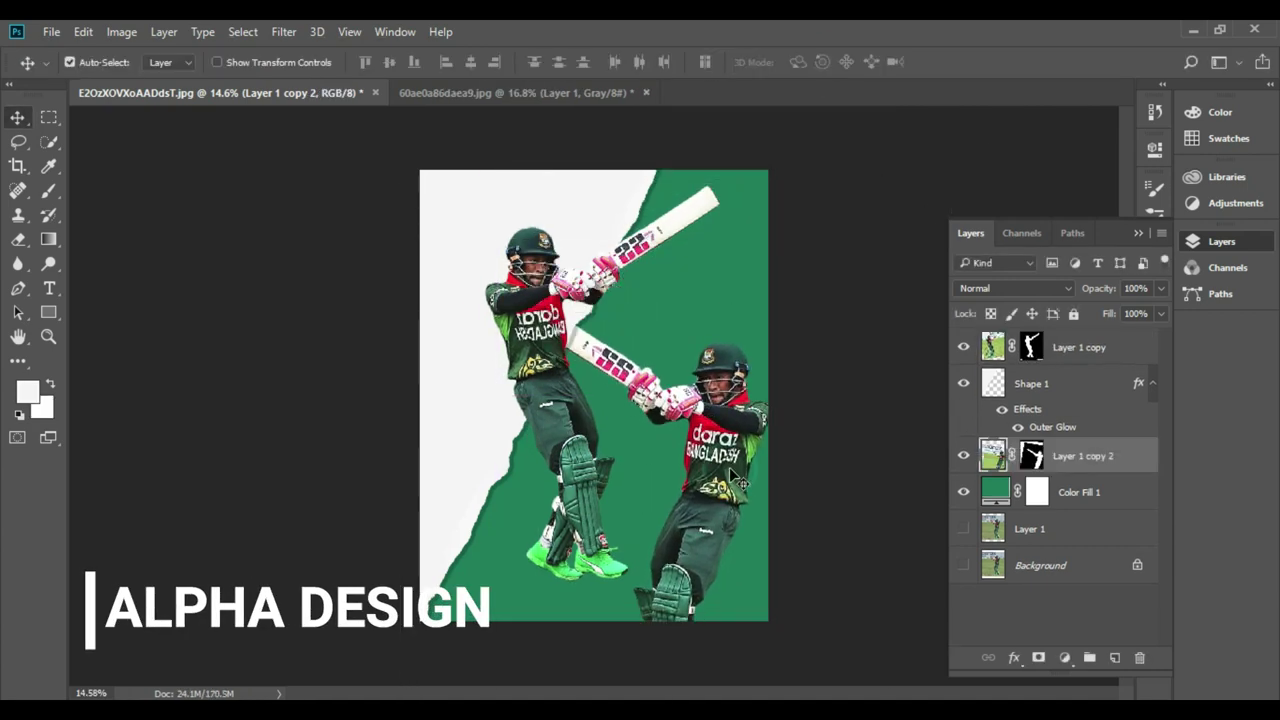
Blend the copied batsman in Soft Light at 40% opacity via Blending Options.
double_click(1120, 455)
click(1163, 249)
click(1122, 377)
drag(1201, 271, 1167, 272)
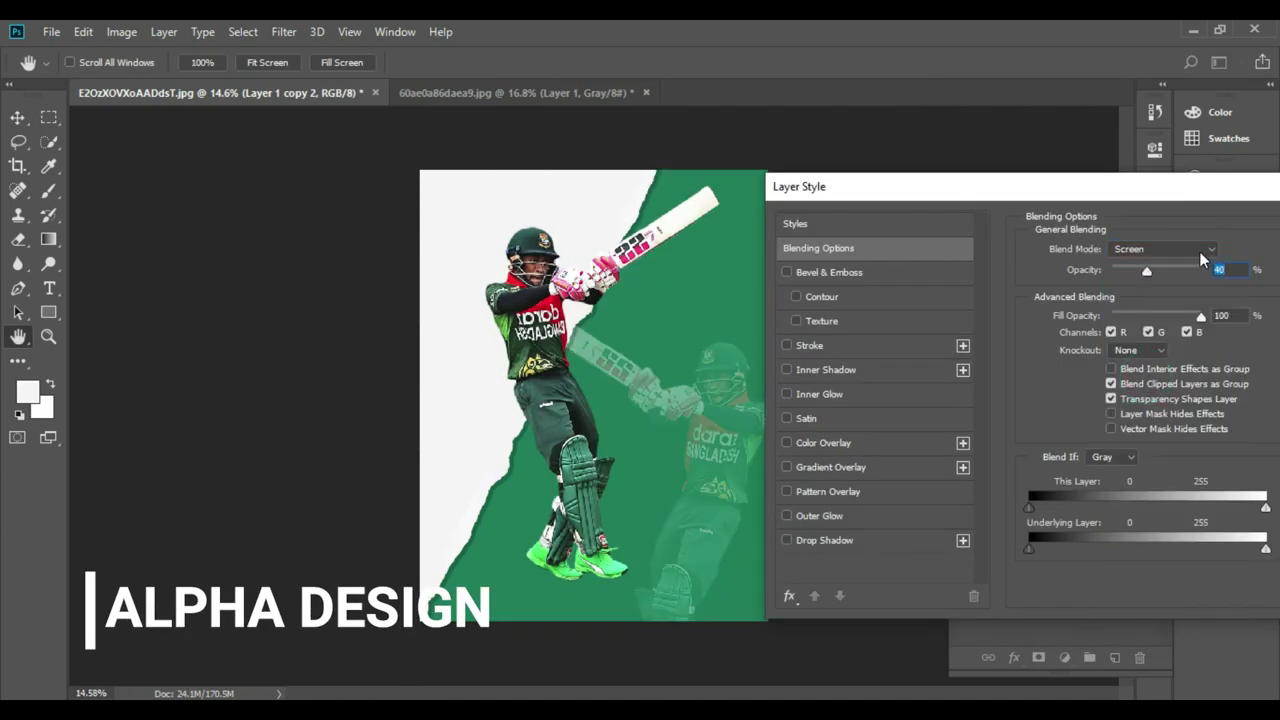
click(1163, 249)
click(1130, 490)
key(Return)
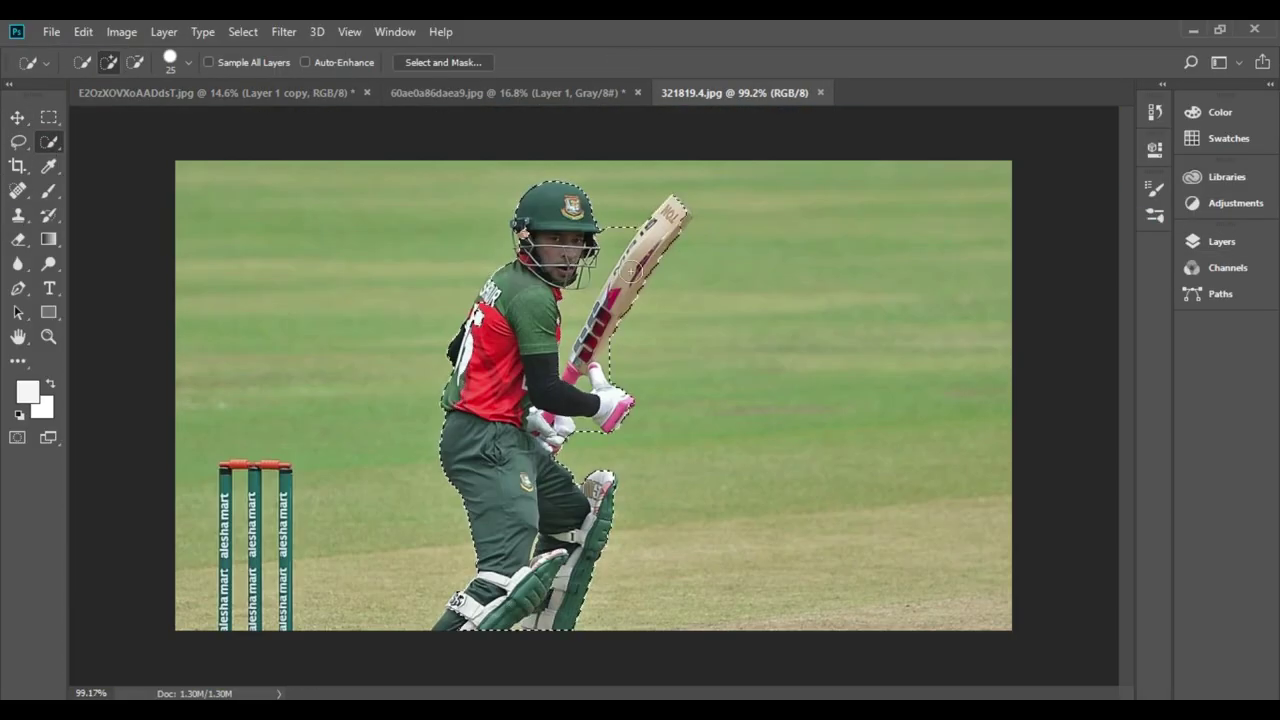
Crop the second batsman photo around the player and zoom in on his face.
scroll(523, 509, up, 5)
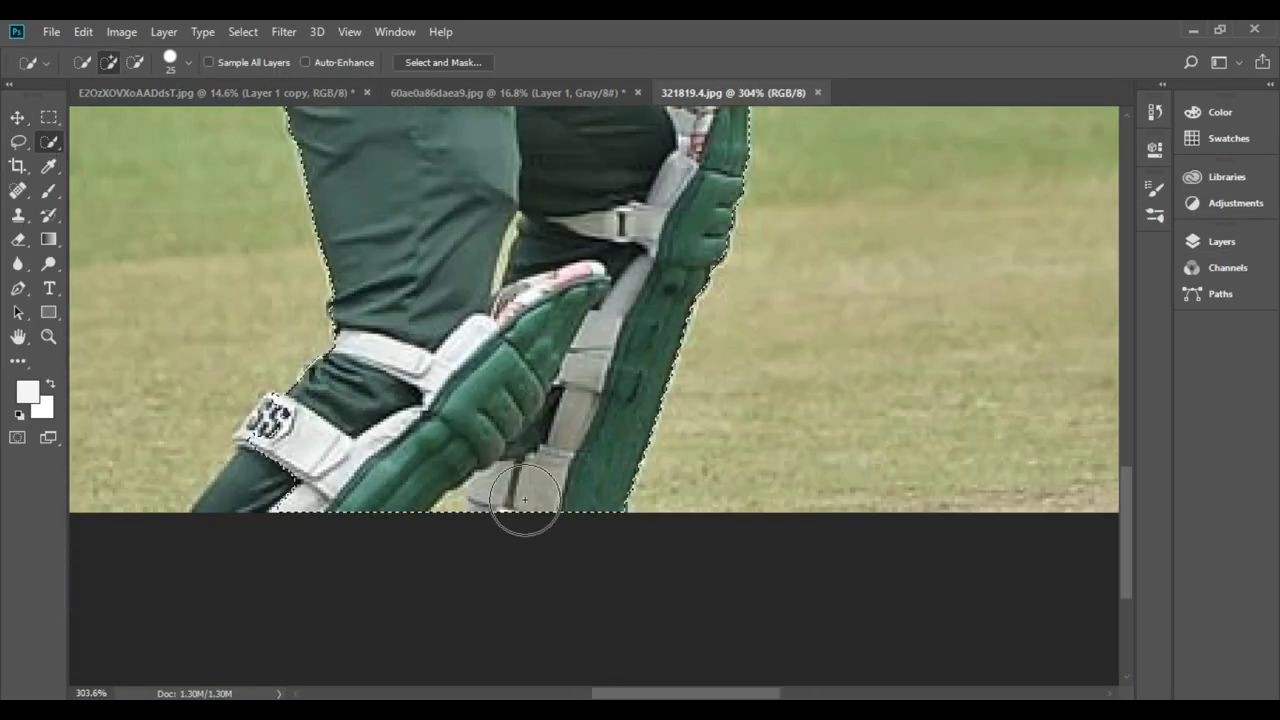
scroll(480, 471, up, 3)
scroll(689, 360, down, 5)
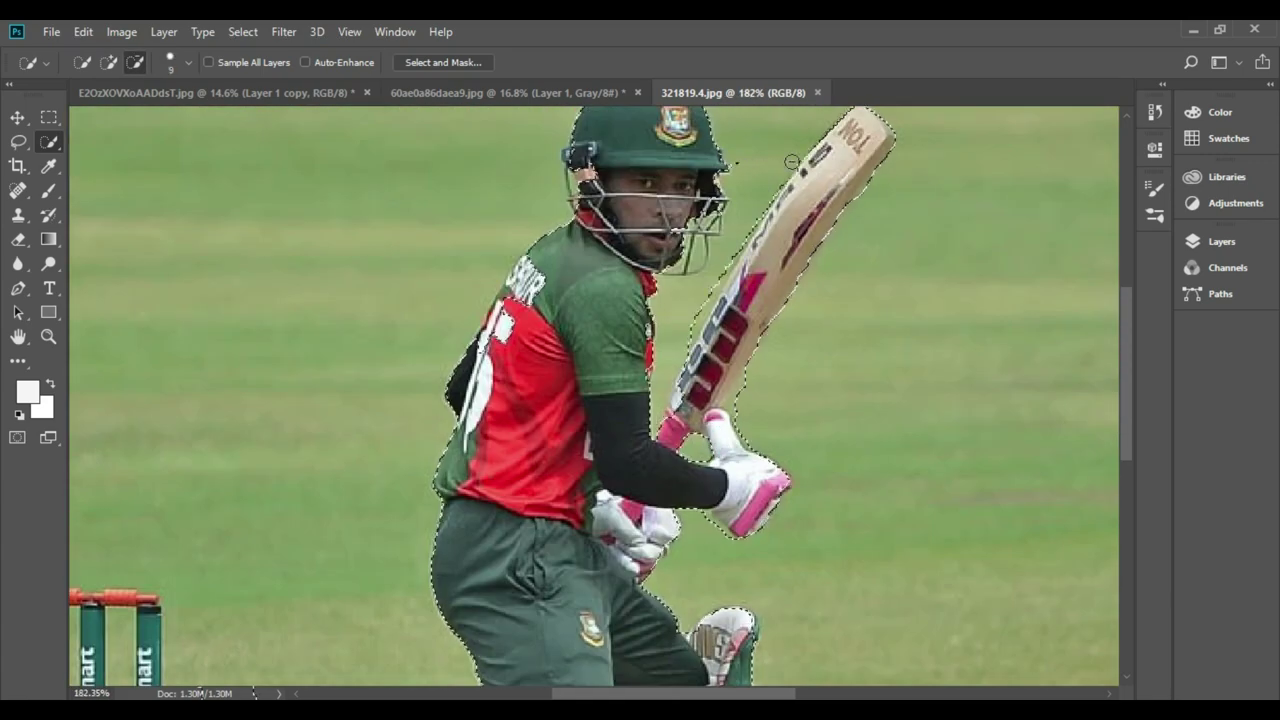
scroll(724, 256, down, 3)
scroll(724, 256, up, 3)
scroll(680, 340, up, 3)
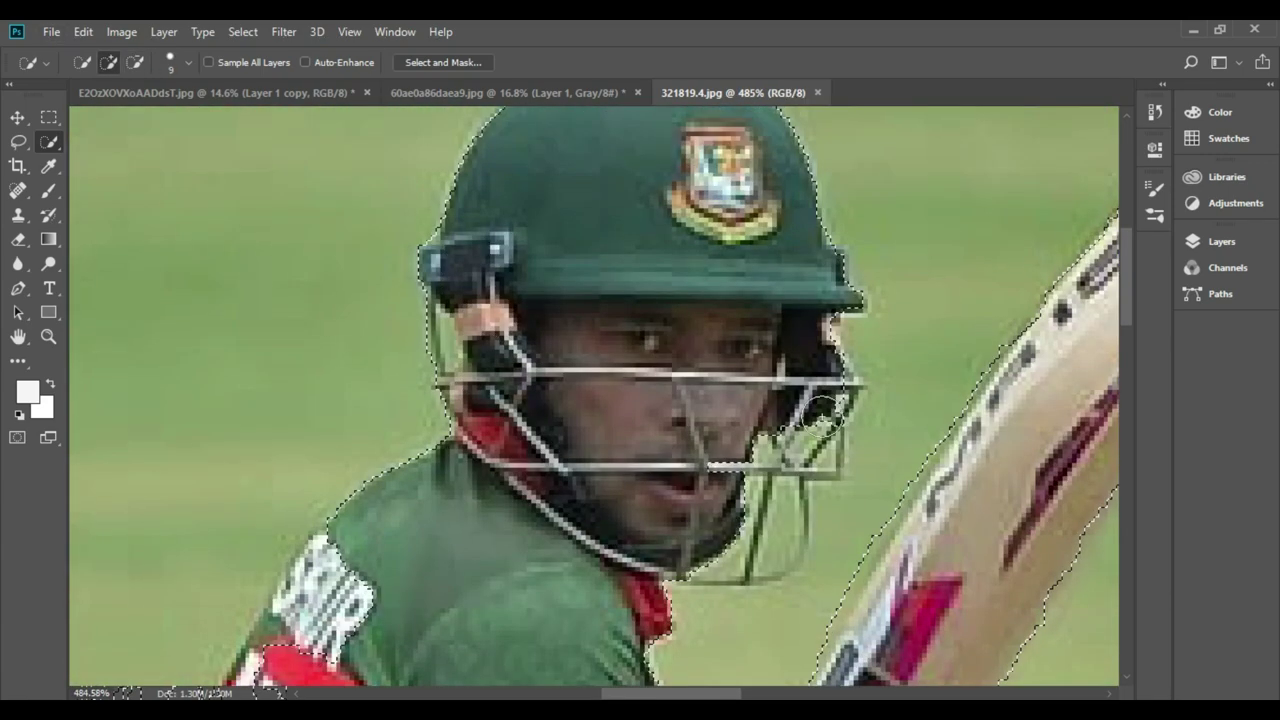
scroll(636, 424, down, 5)
key(c)
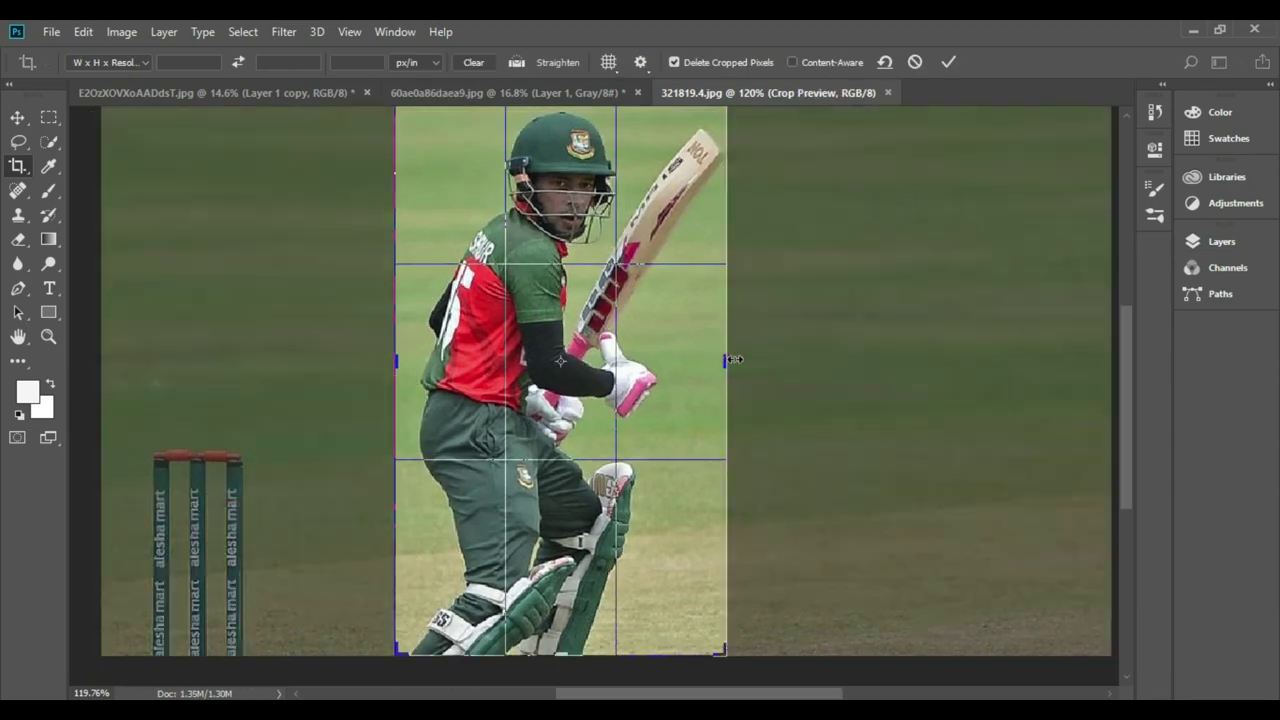
key(v)
scroll(535, 262, up, 5)
key(F7)
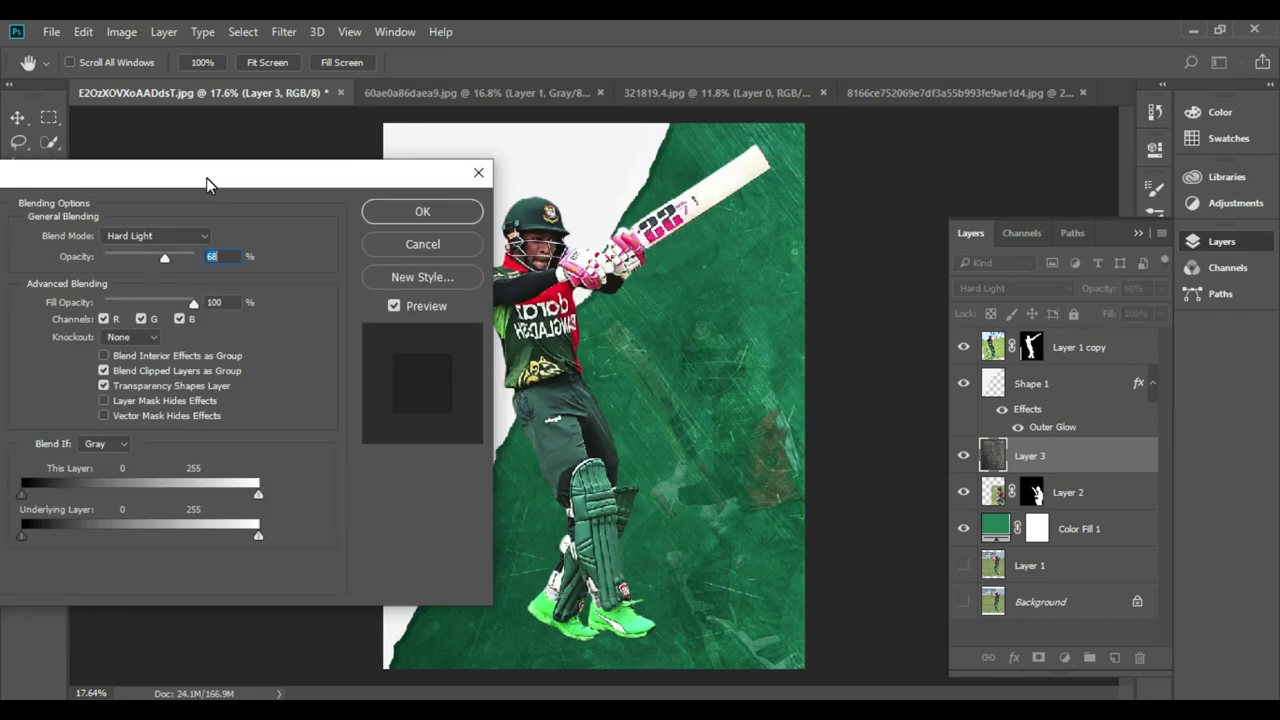
Blend the grunge texture using Blend If and Overlay mode at about 59% opacity.
drag(206, 177, 286, 178)
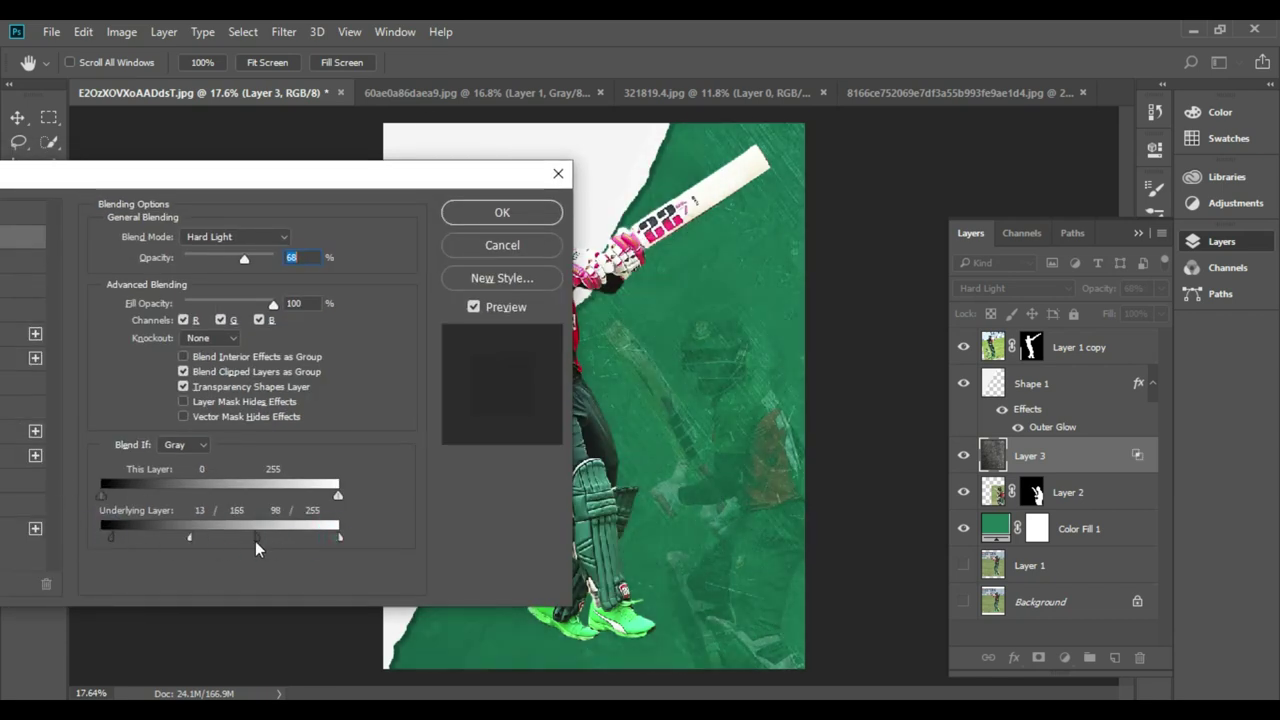
drag(255, 541, 148, 537)
scroll(243, 240, up, 10)
click(243, 237)
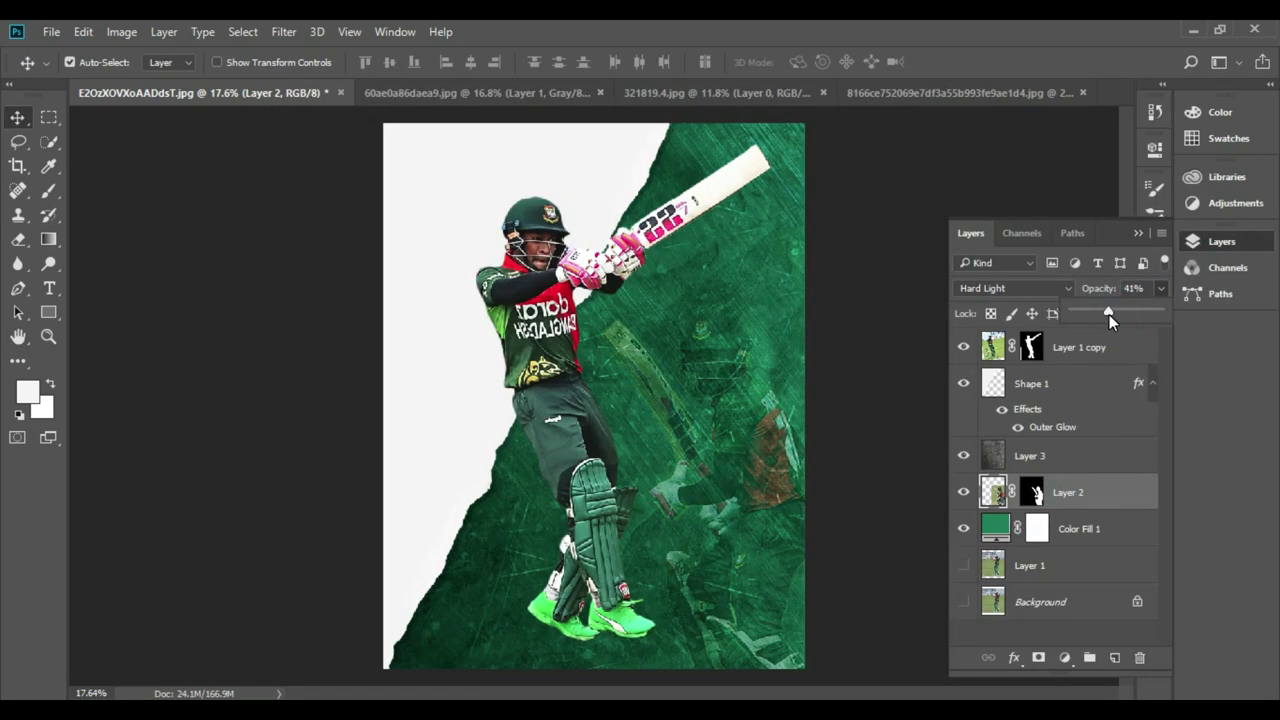
drag(1109, 314, 1133, 314)
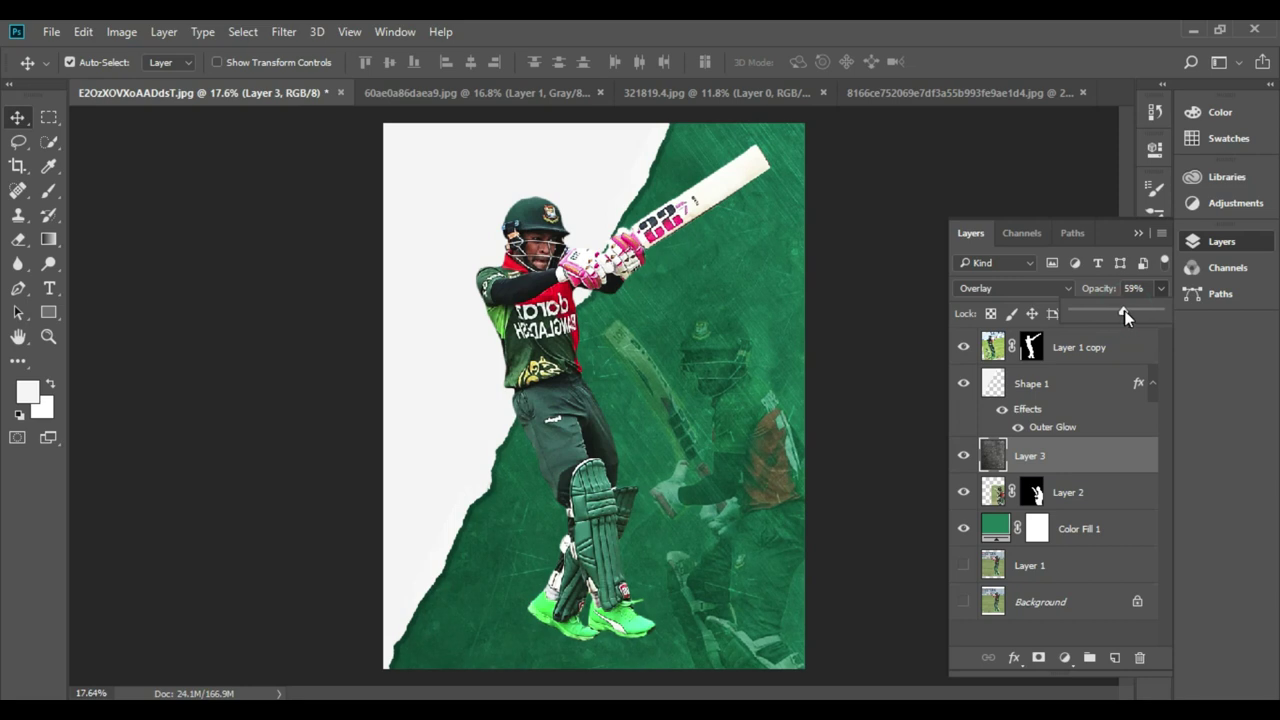
double_click(1098, 350)
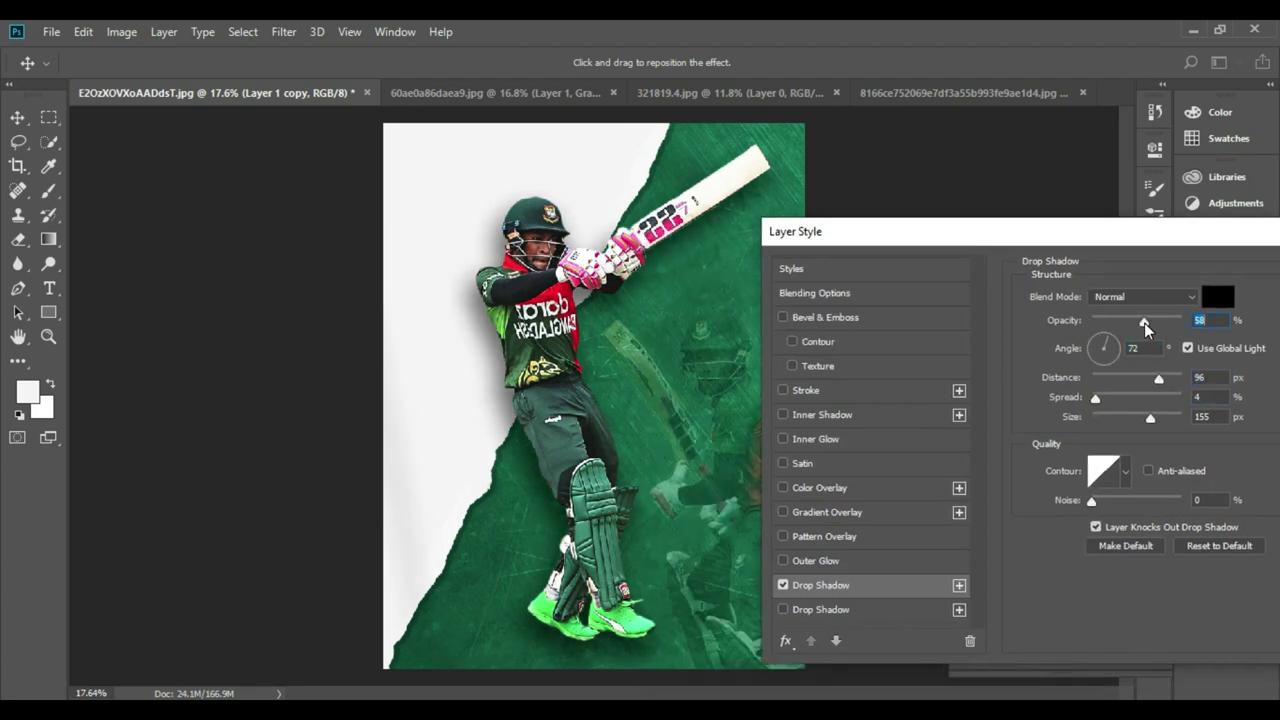
Give the main batsman a closer, lighter, less blurred Normal-mode drop shadow.
drag(1159, 378, 1128, 417)
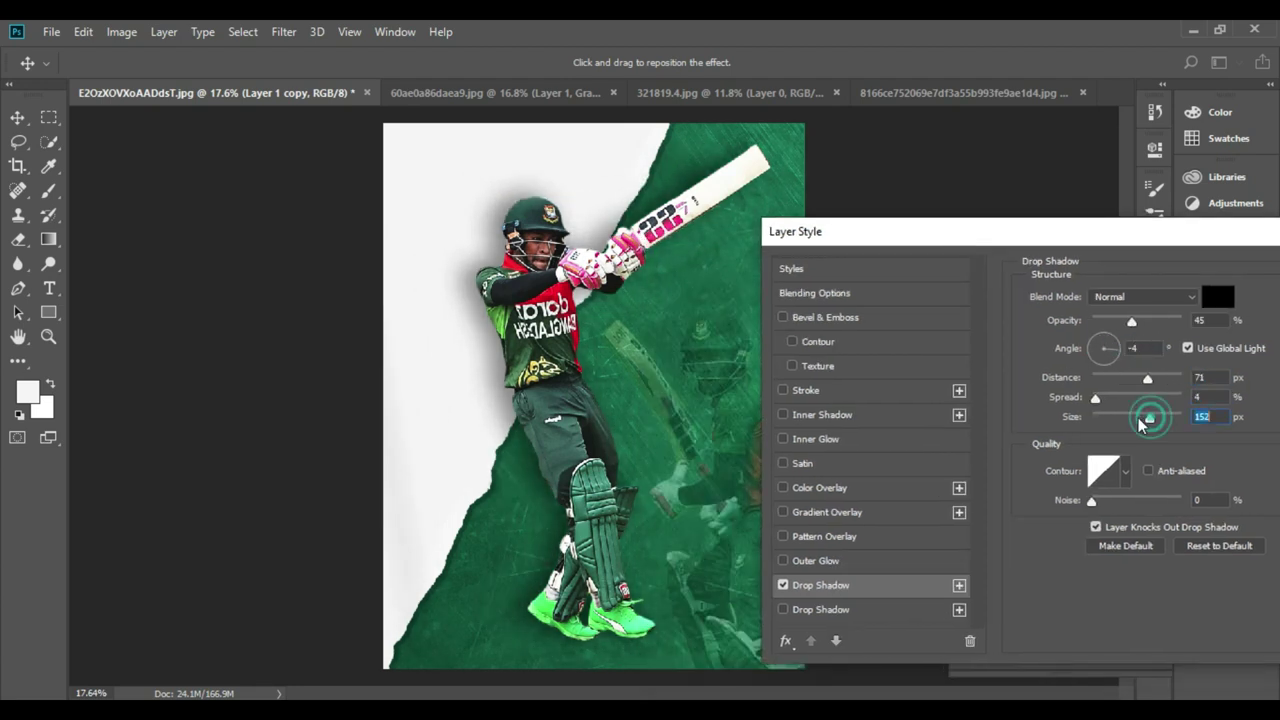
drag(1144, 320, 1120, 320)
click(1143, 296)
click(1157, 314)
click(1251, 277)
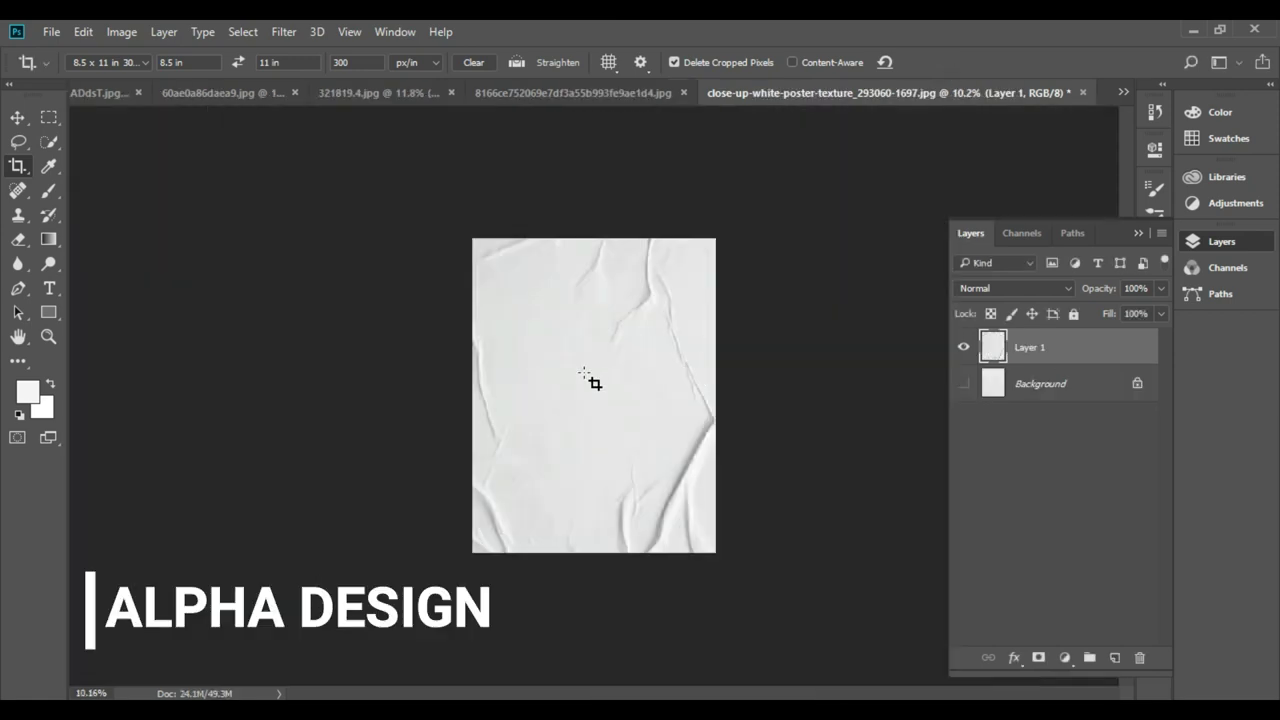
Blend the crumpled paper texture into the poster so its creases show, adjusting Blend If tones.
drag(1126, 218, 1102, 222)
click(1060, 281)
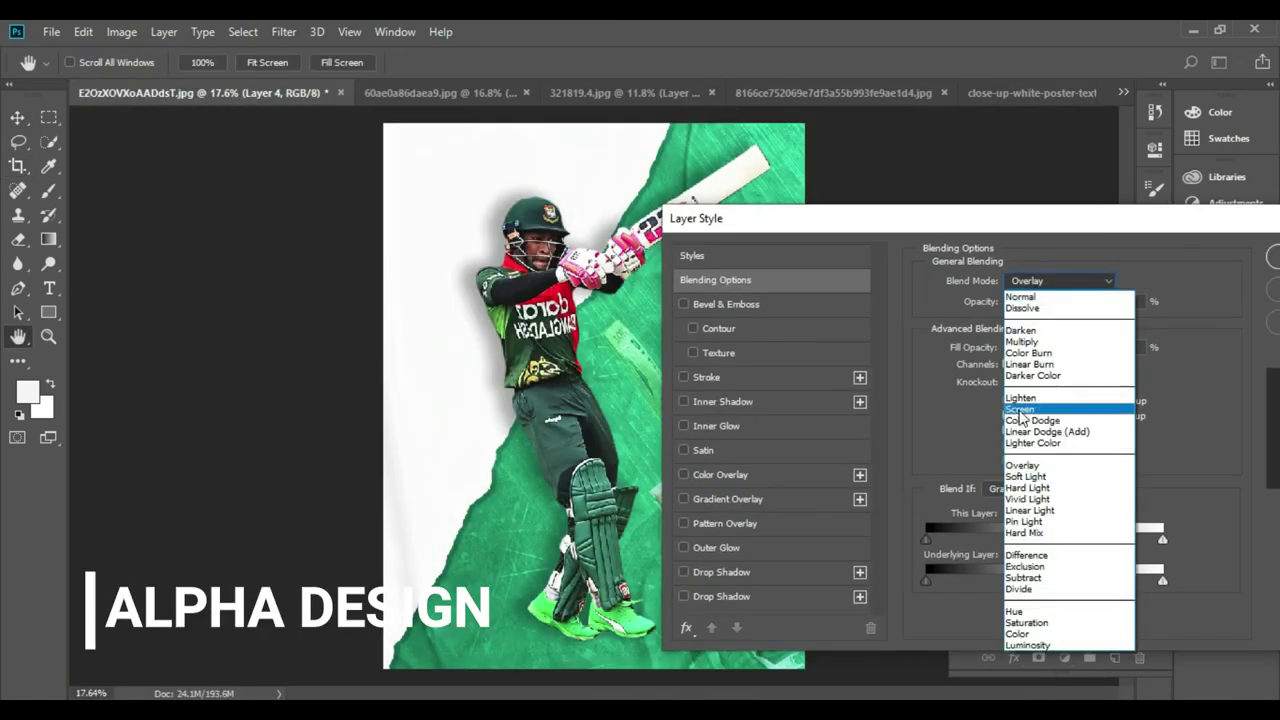
click(1029, 309)
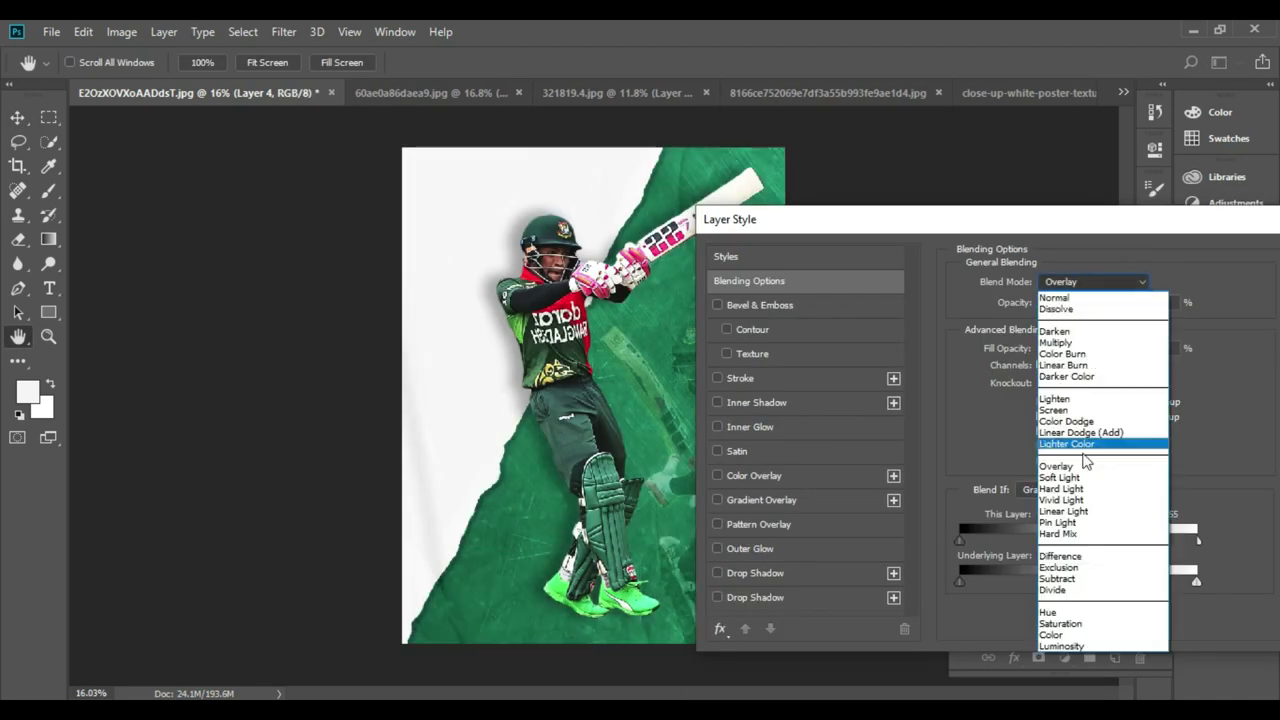
click(1140, 330)
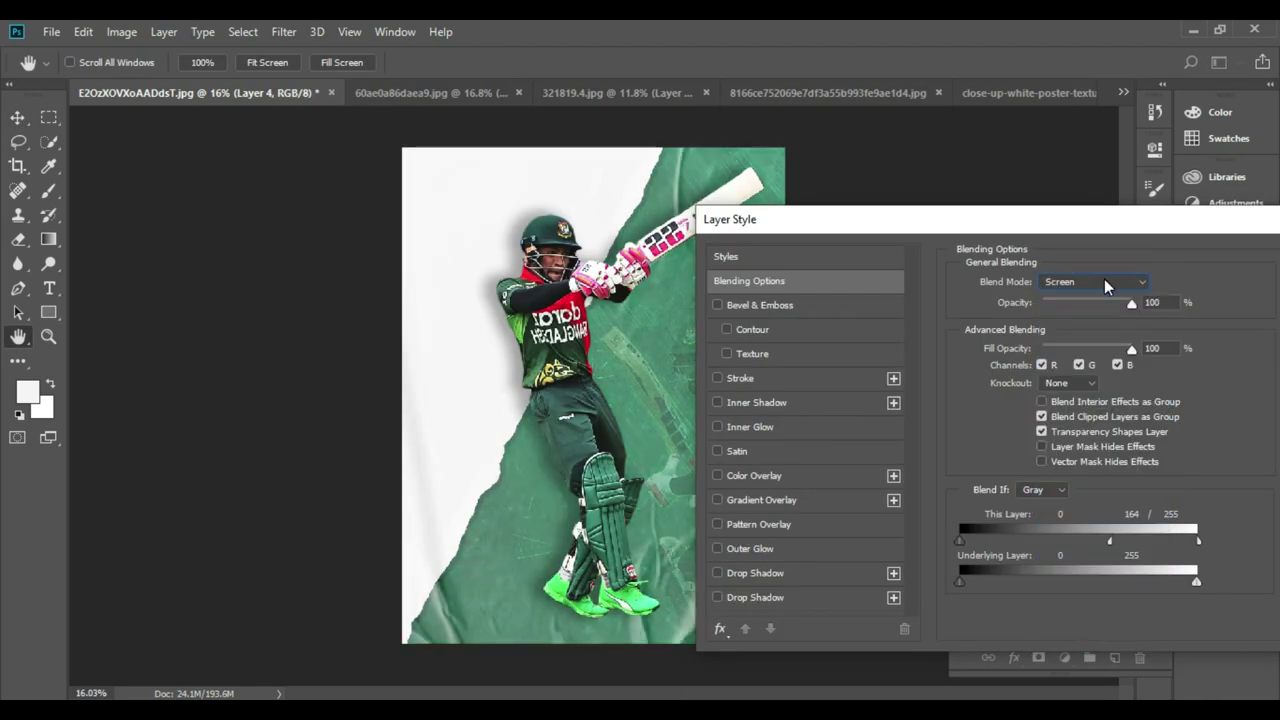
drag(1137, 218, 1137, 332)
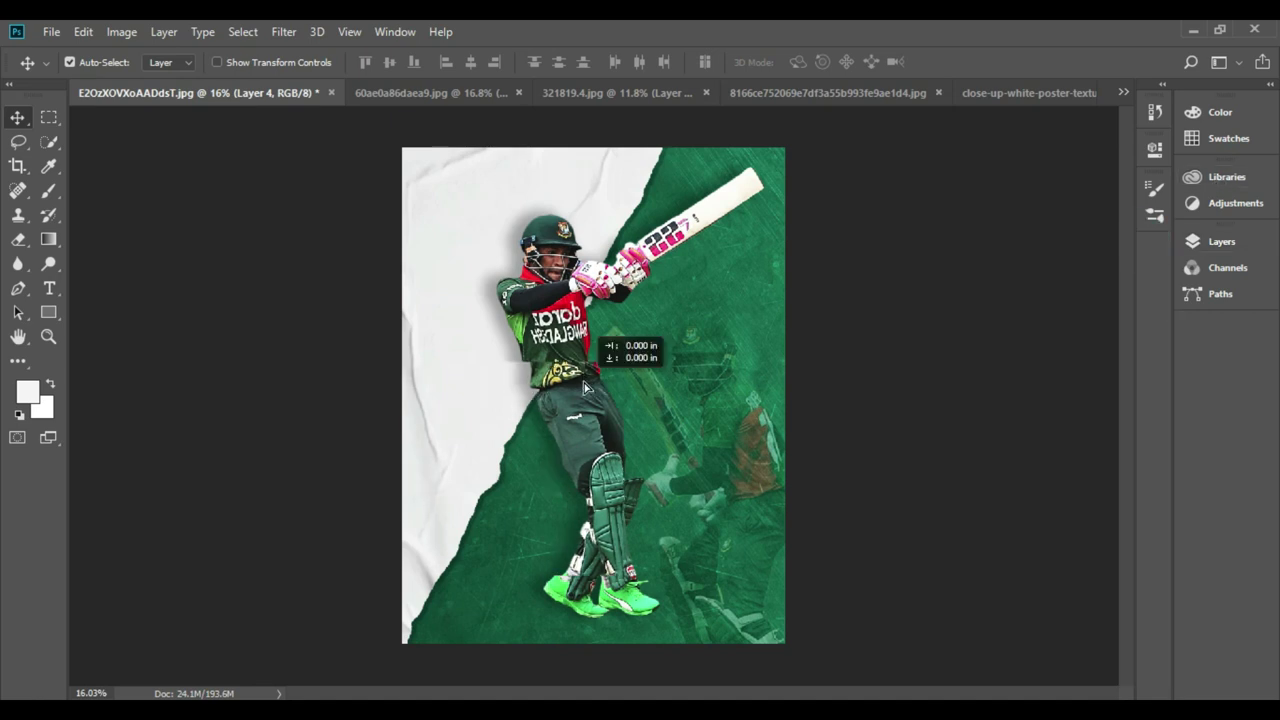
click(1218, 241)
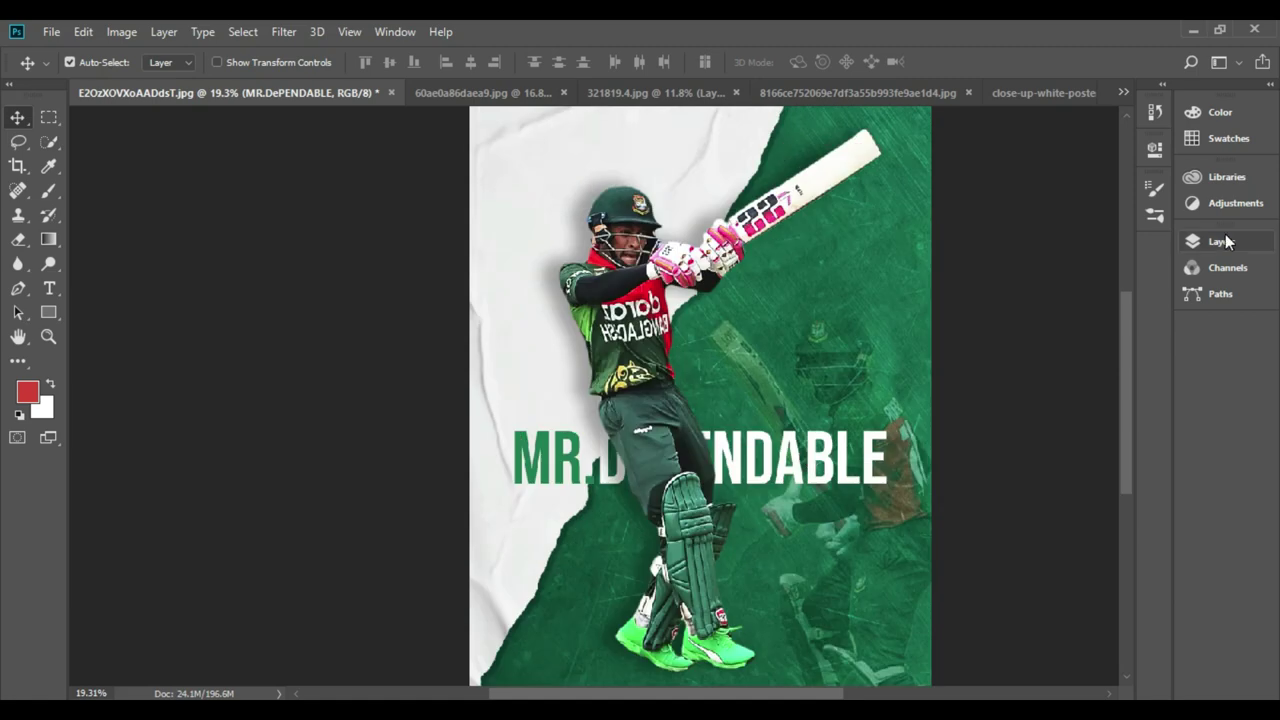
Bring up the poster's layers to check the green MR. title.
click(1194, 241)
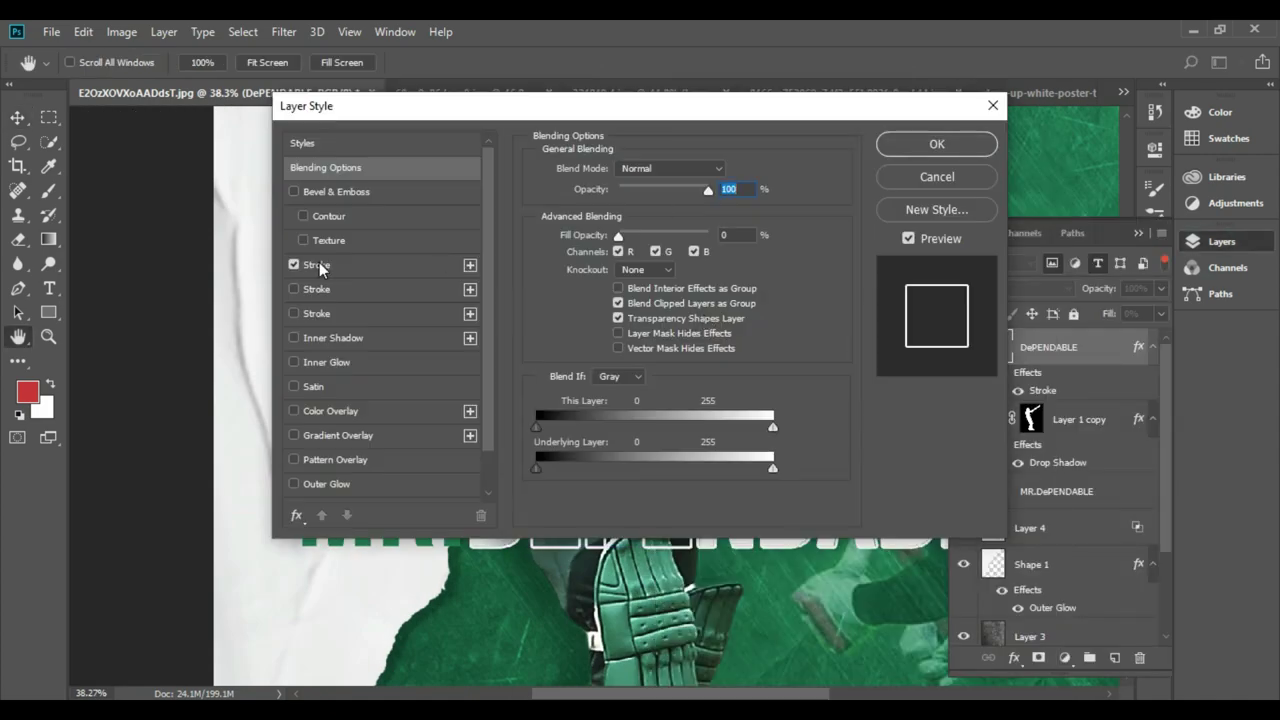
Add a 1 px Screen-blended Stroke to the DEPENDABLE title layer.
click(318, 265)
mouse_move(685, 105)
mouse_down()
mouse_move(1171, 29)
mouse_move(1045, 86)
mouse_up()
click(1012, 190)
click(1000, 317)
mouse_move(690, 93)
mouse_down()
mouse_move(893, 125)
mouse_move(668, 140)
mouse_up()
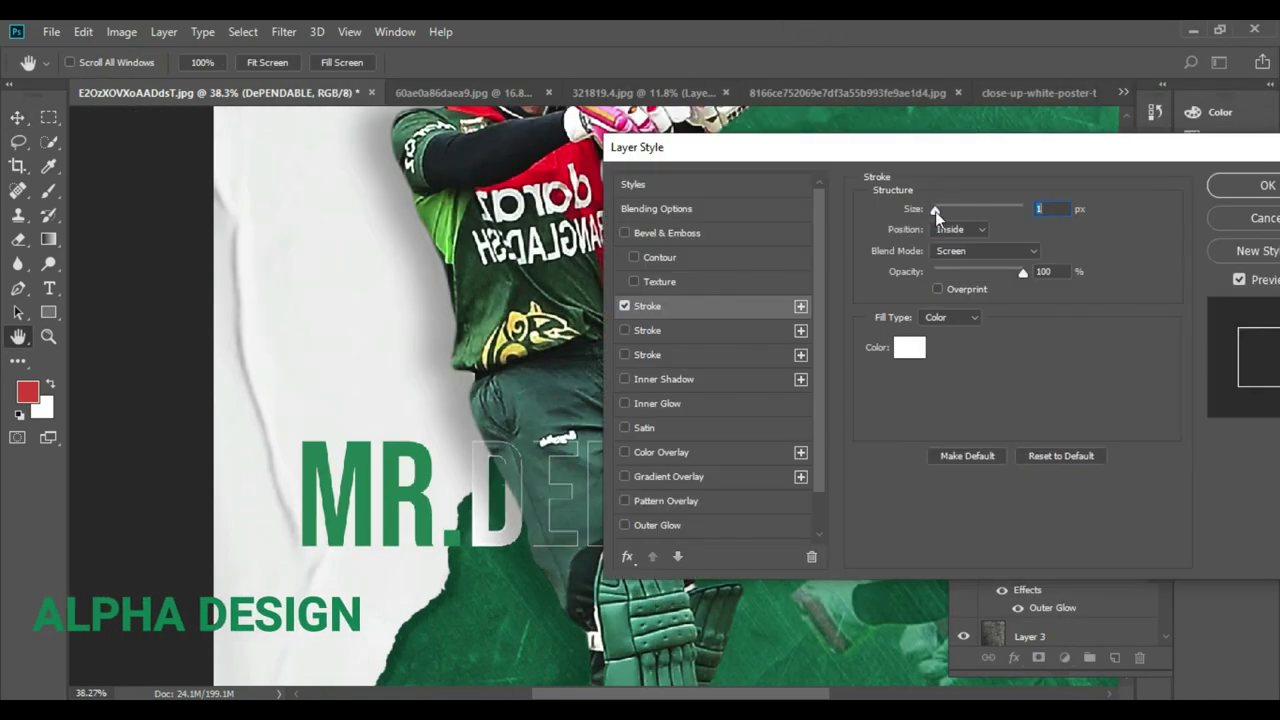
click(1093, 500)
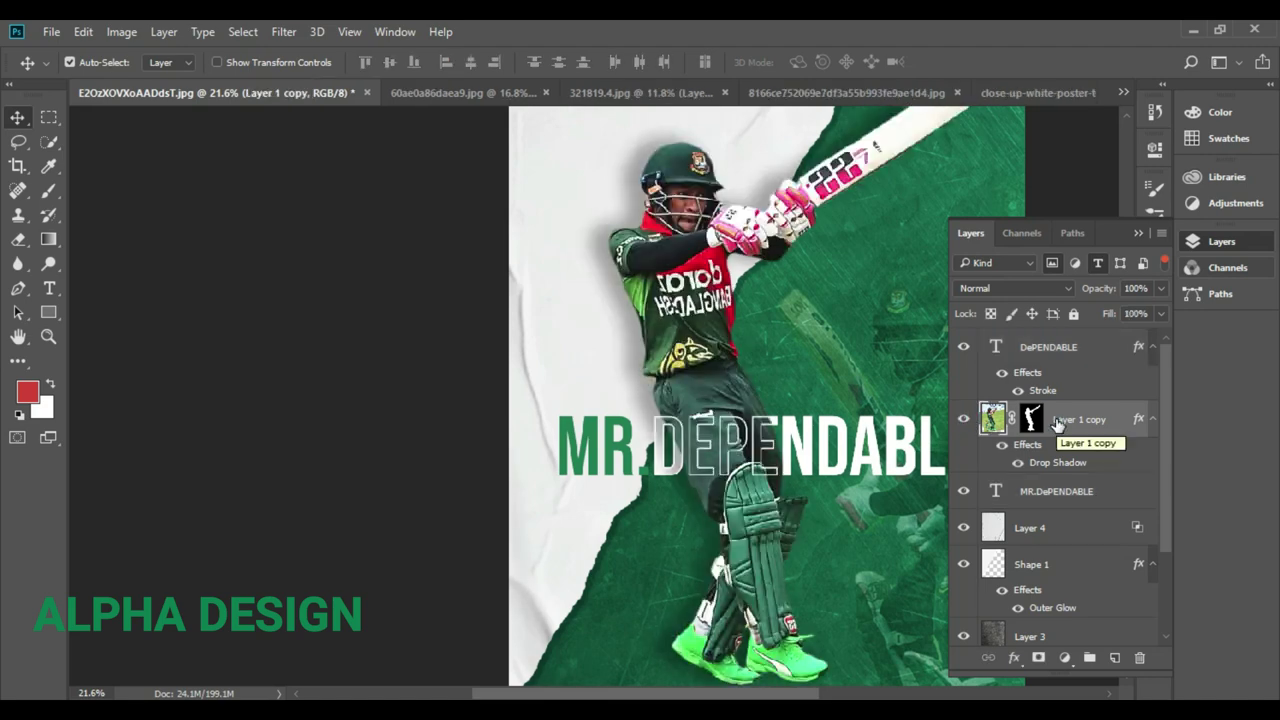
Set the #MR15 tag's font to Lato.
scroll(820, 386, down, 2)
scroll(820, 386, down, 2)
scroll(530, 450, up, 5)
scroll(515, 474, down, 5)
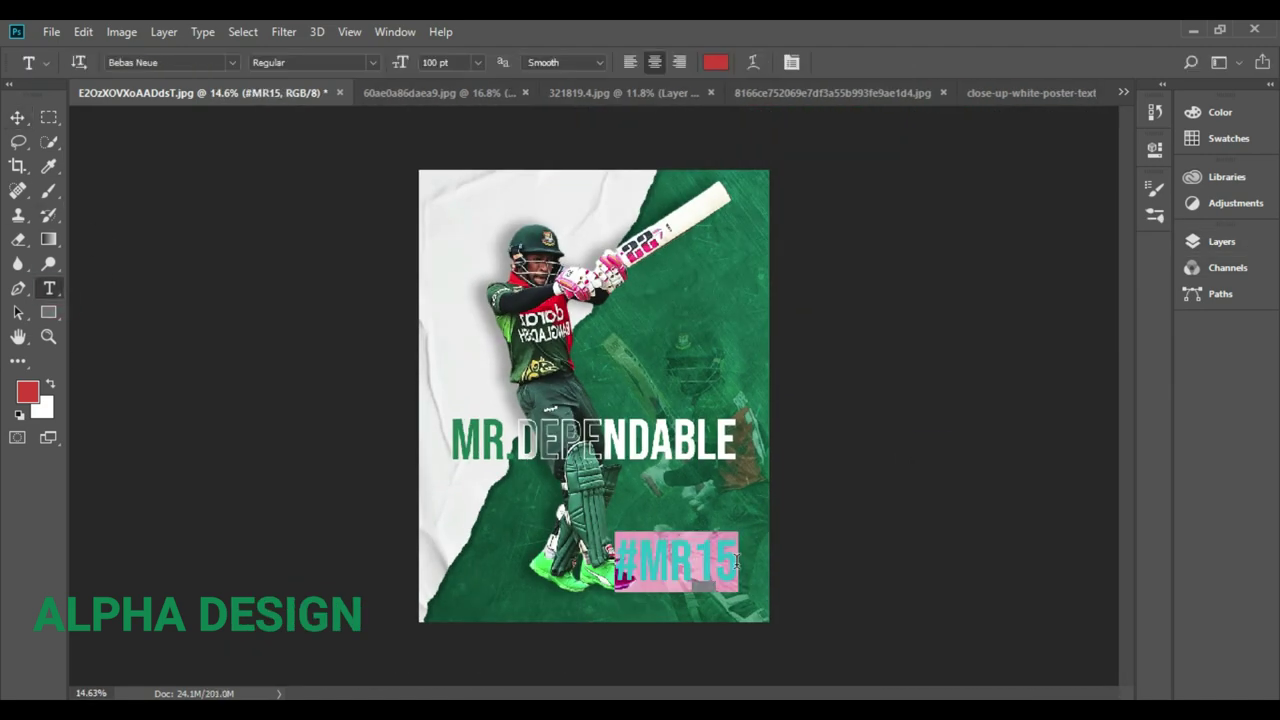
click(232, 62)
text(lato)
key(Return)
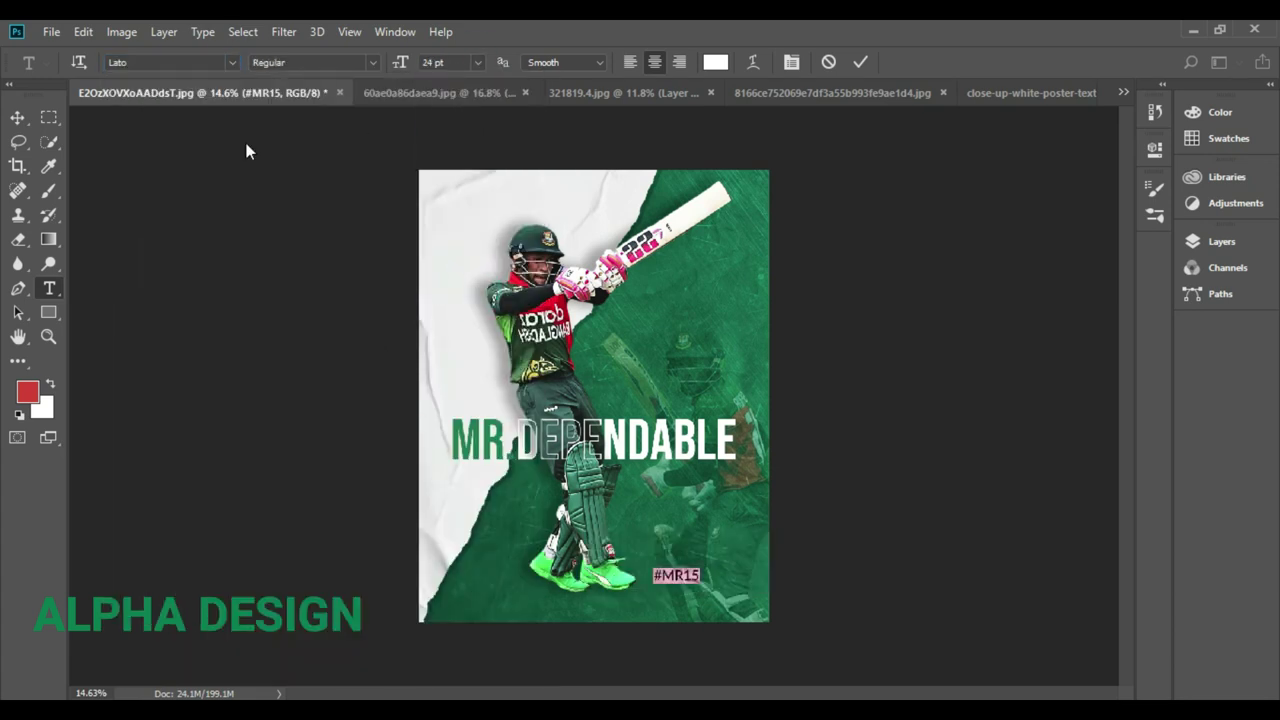